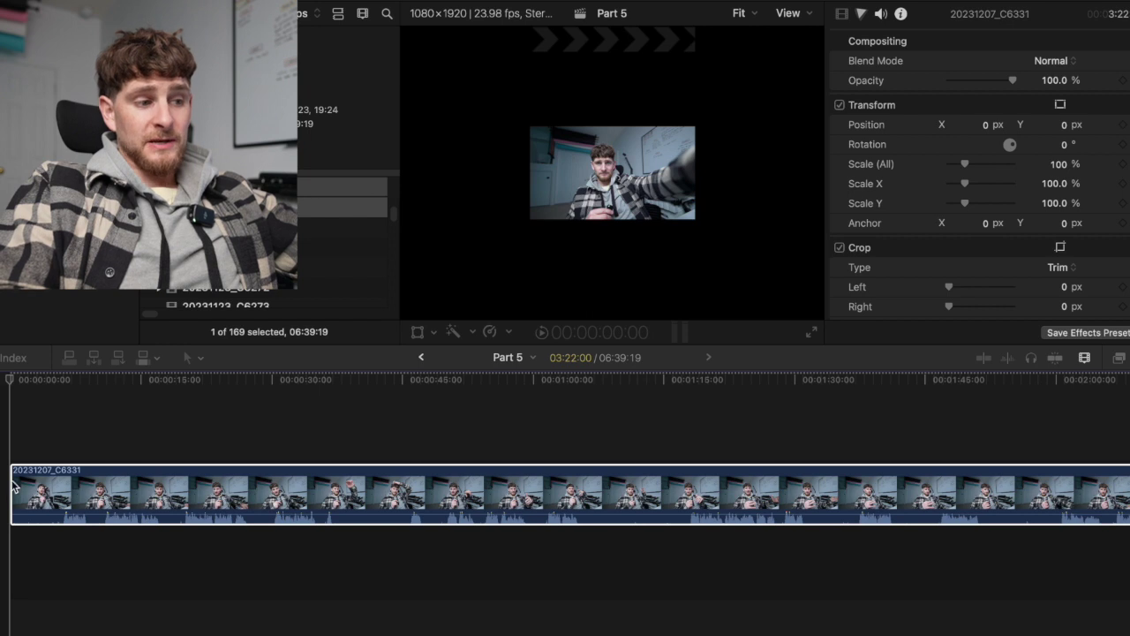
# - Preview the opening of clip 20231207_C6331 and trim its start to about 20 seconds
pyautogui.click(62, 448)
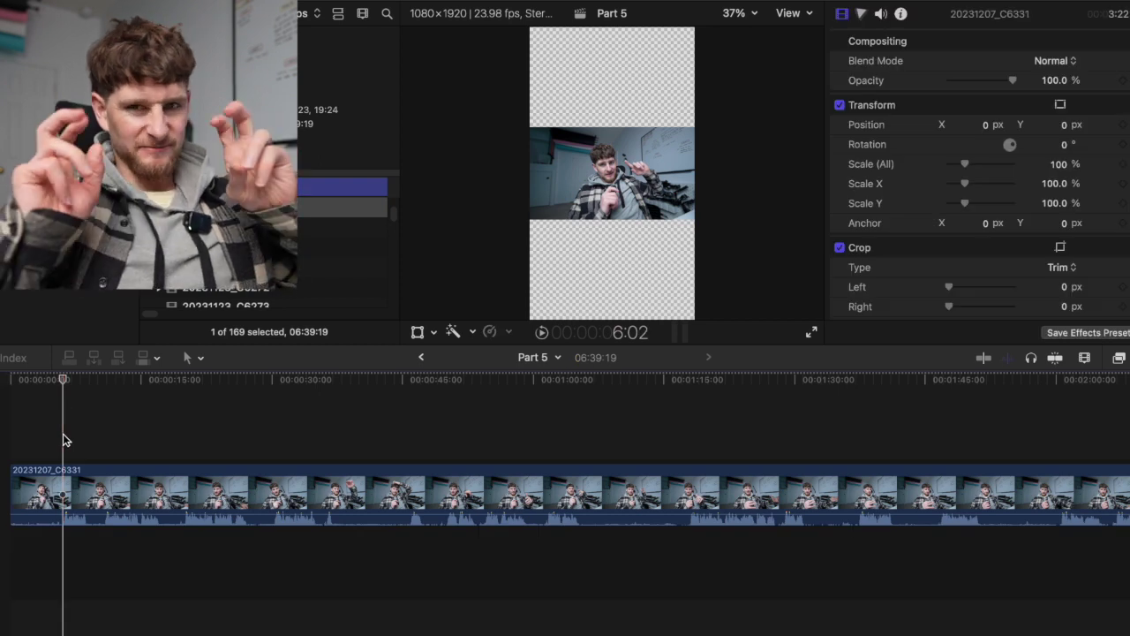
pyautogui.press('space')
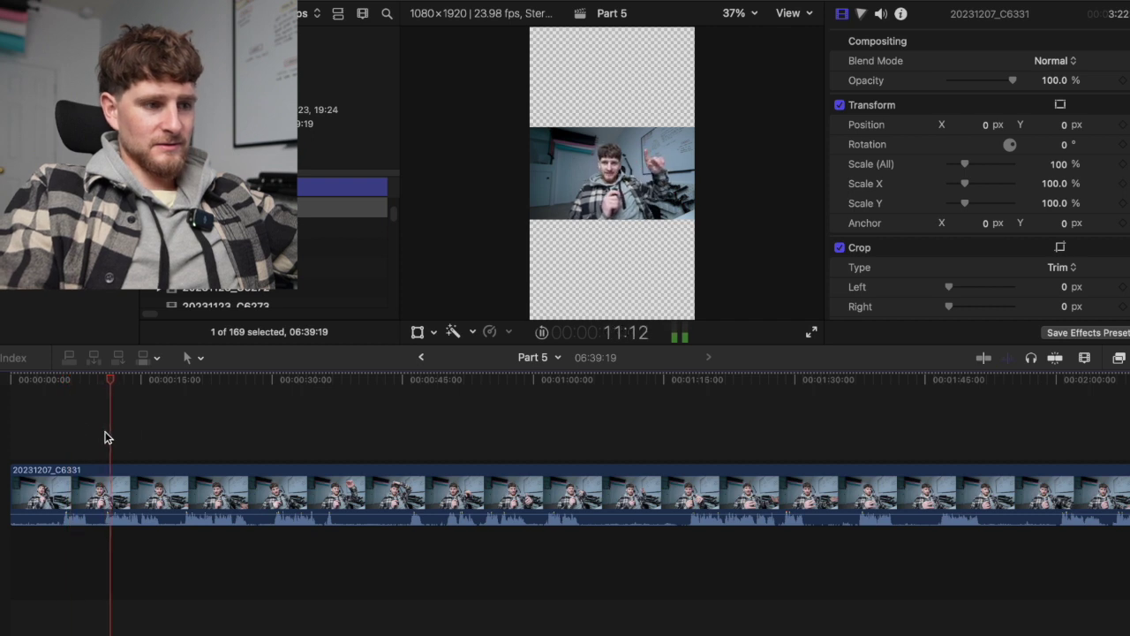
pyautogui.click(186, 439)
pyautogui.press('space')
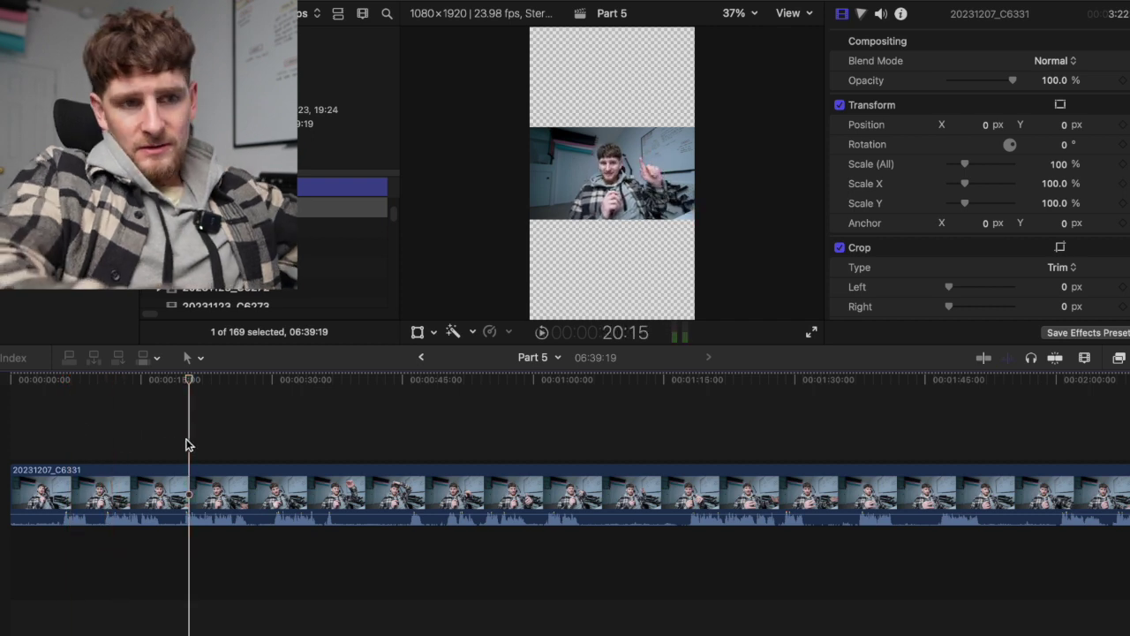
pyautogui.moveTo(106, 629)
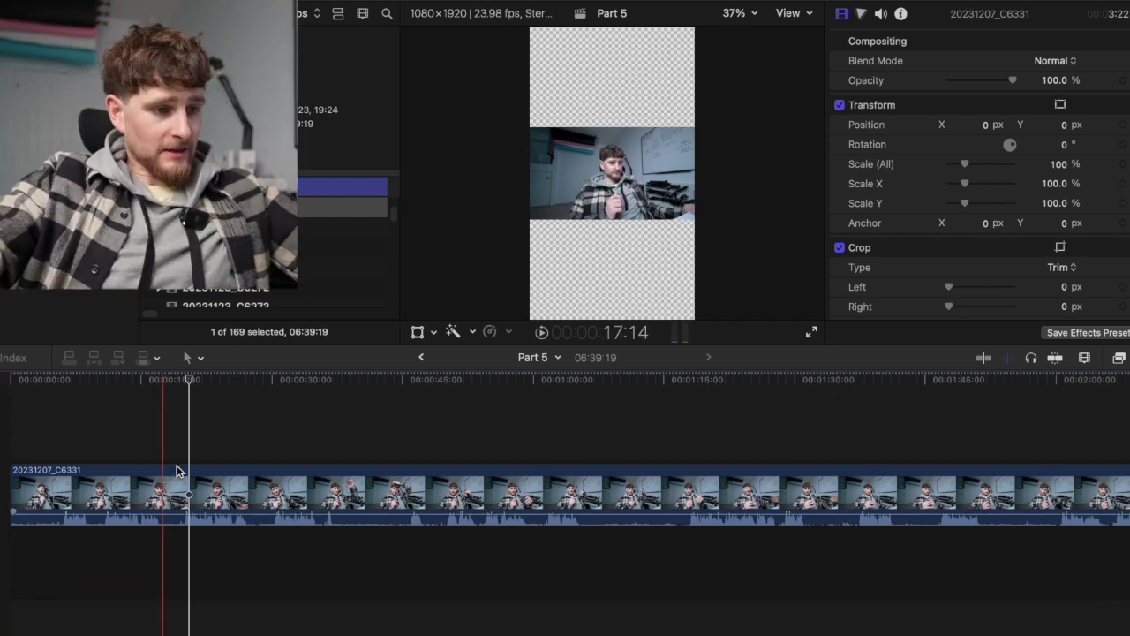
pyautogui.press('space')
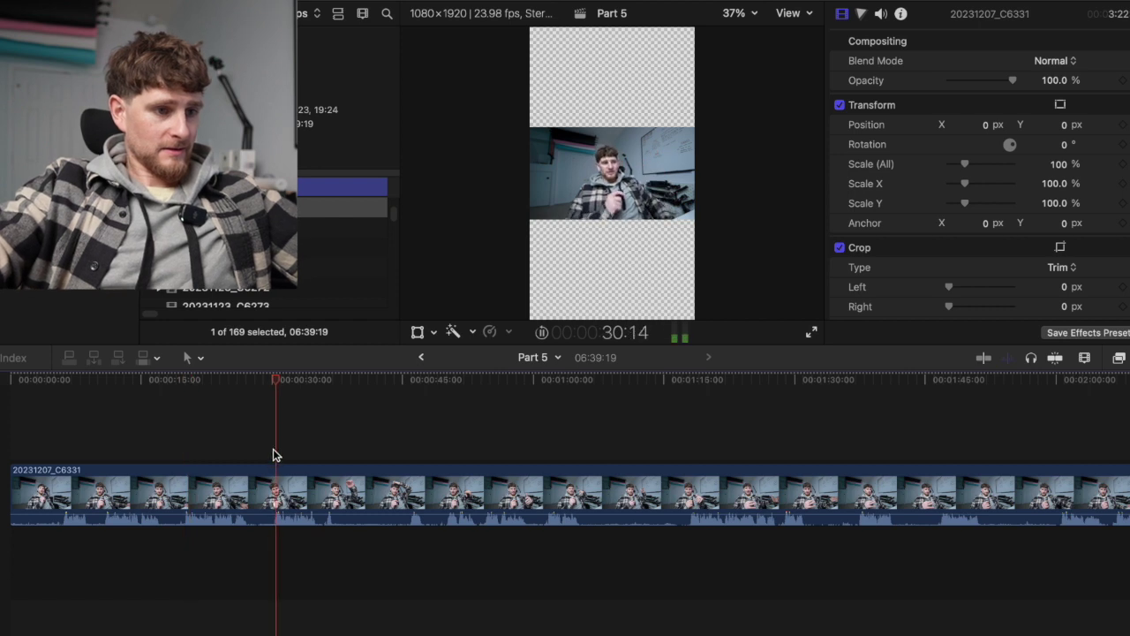
pyautogui.press('space')
pyautogui.click(186, 444)
pyautogui.hotkey('alt', '[')
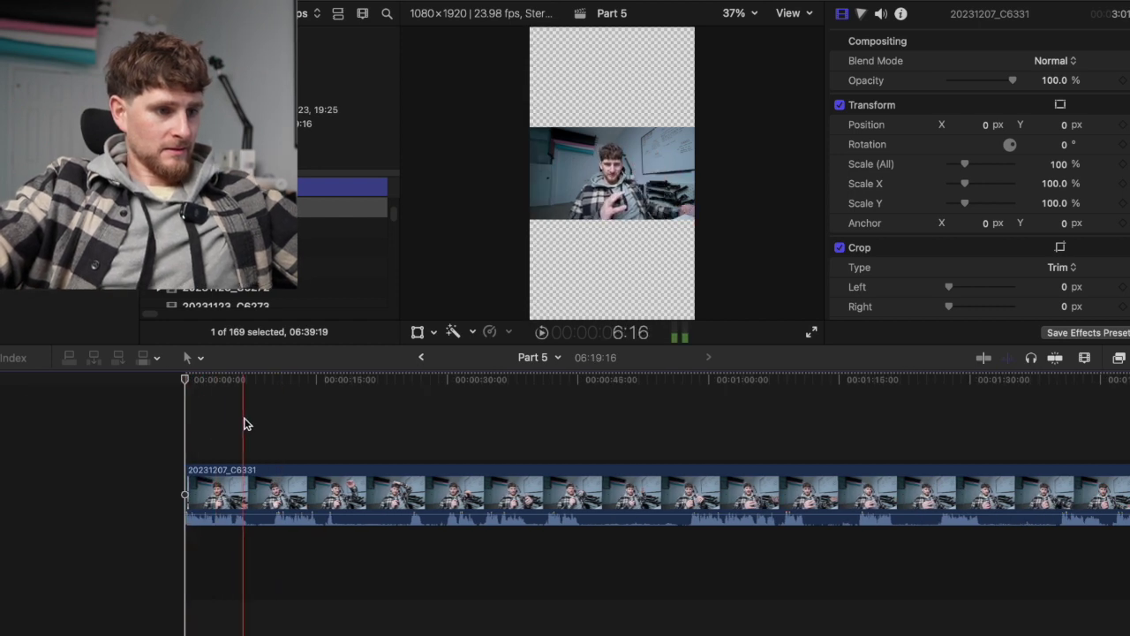
# - Split the clip at about 6:16 and trim the following part's start to about 10:03
pyautogui.press('super+b')
pyautogui.press('space')
pyautogui.click(441, 412)
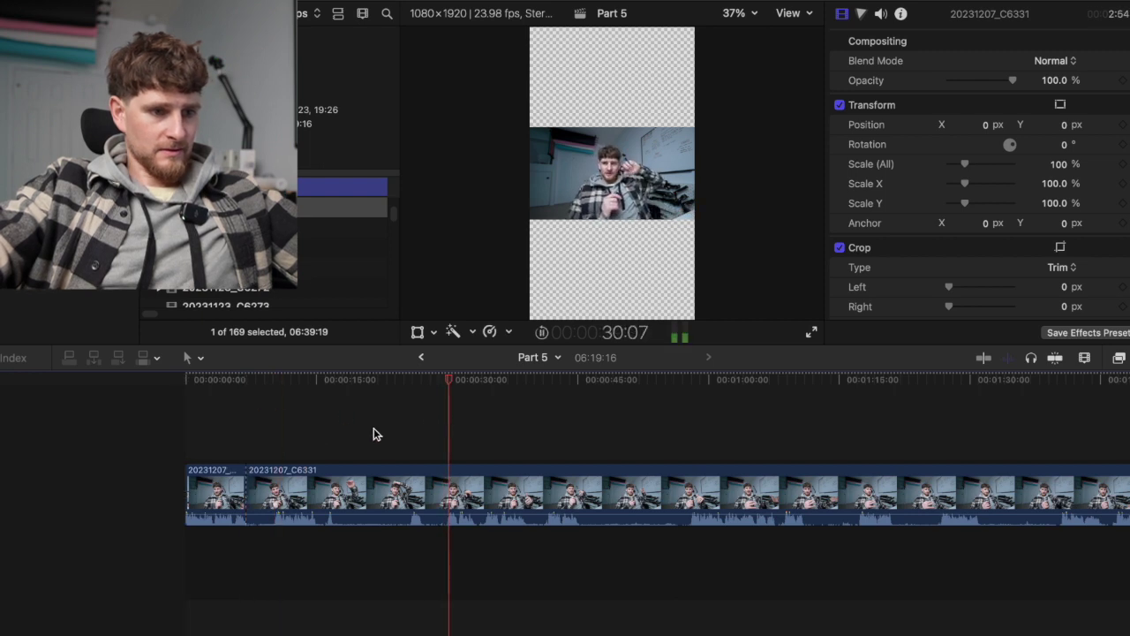
pyautogui.press('space')
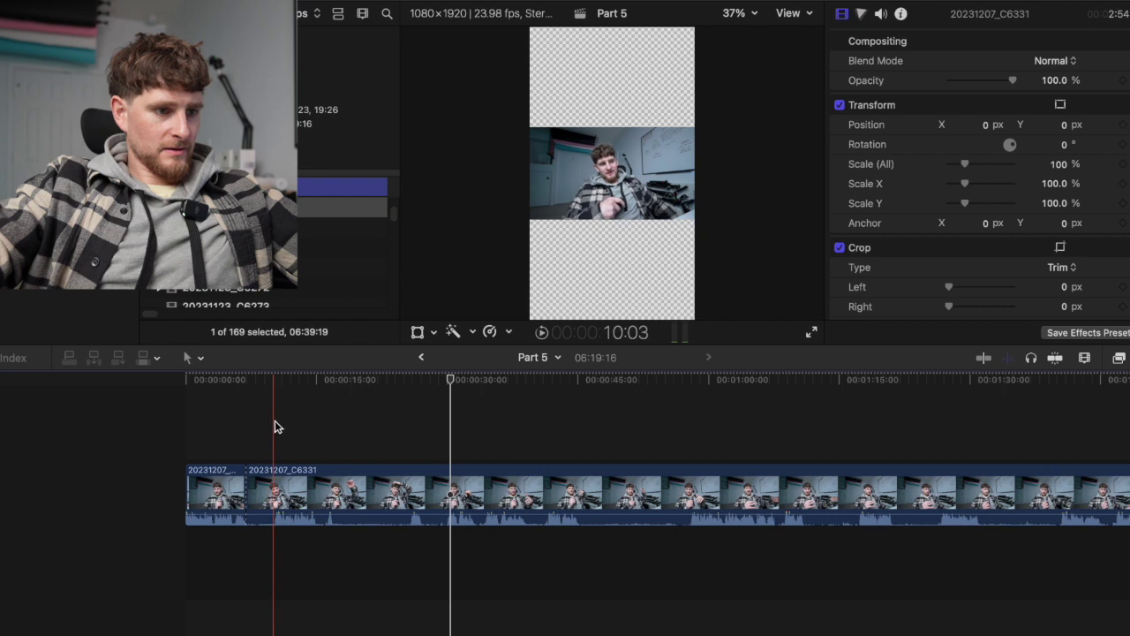
pyautogui.hotkey('alt', '[')
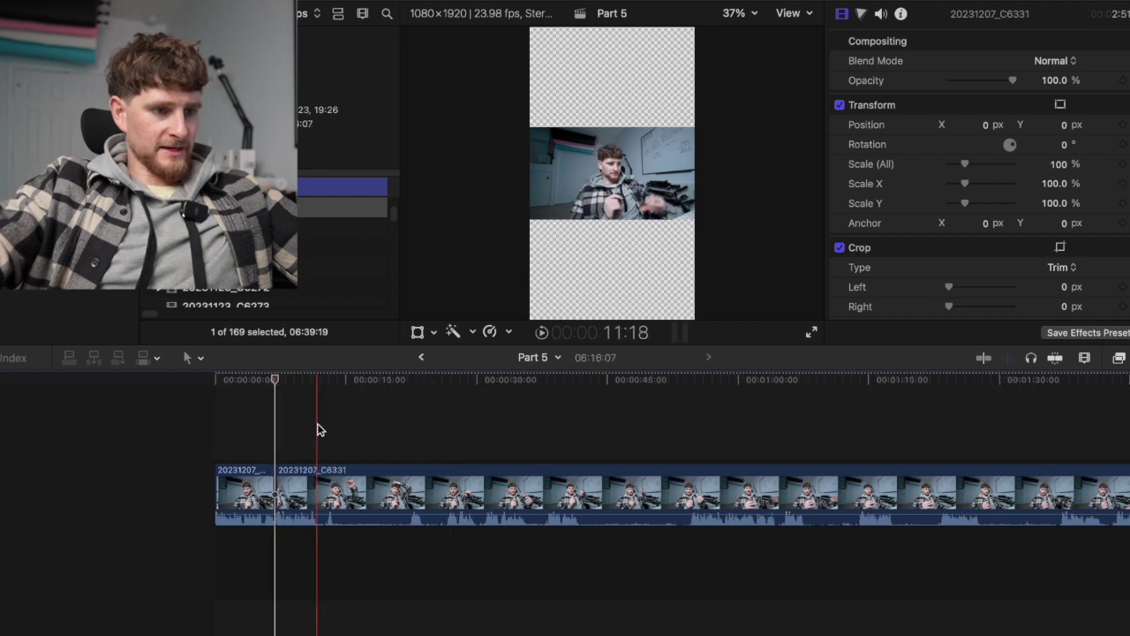
# - Cut out the section from about 11:18 to 54 seconds by splitting the last clip and trimming the remainder's start
pyautogui.press('super+b')
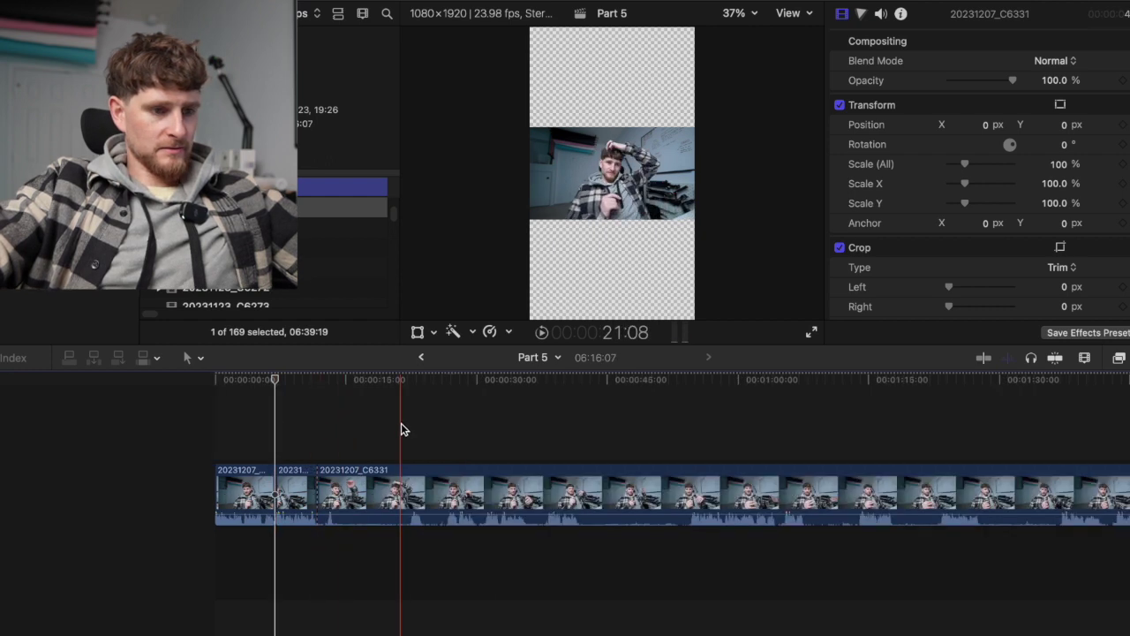
pyautogui.press('space')
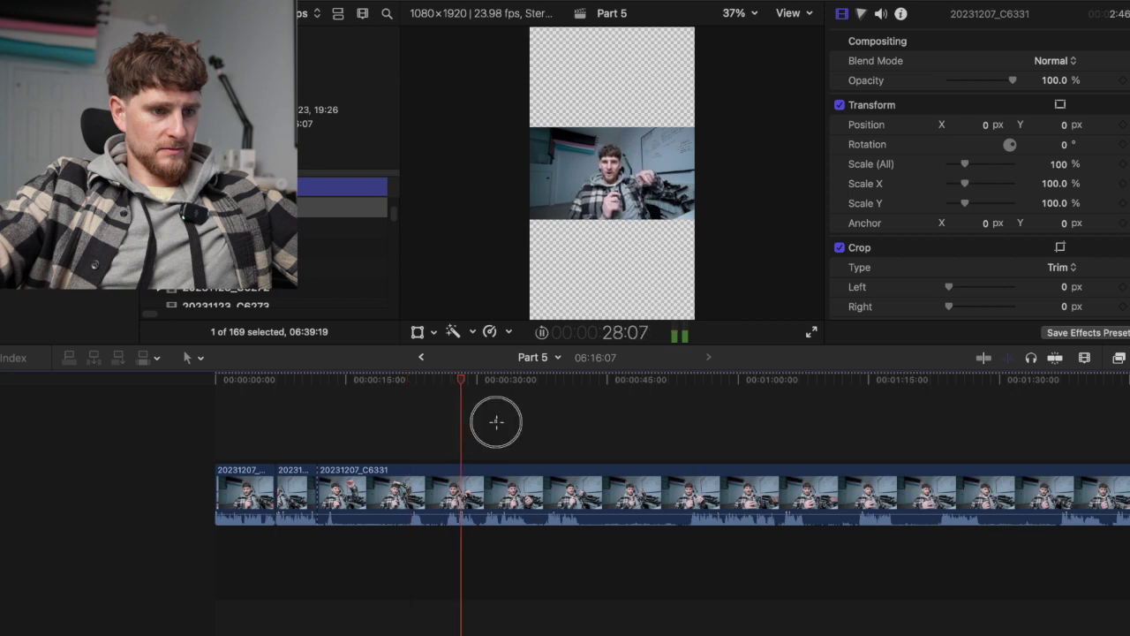
pyautogui.click(552, 430)
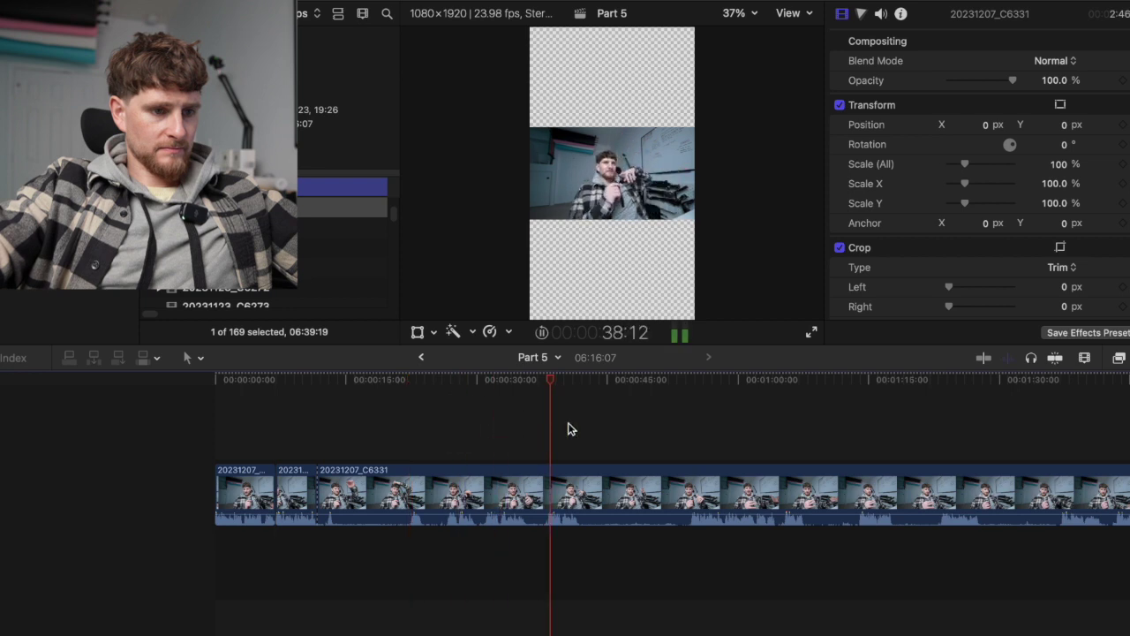
pyautogui.click(694, 436)
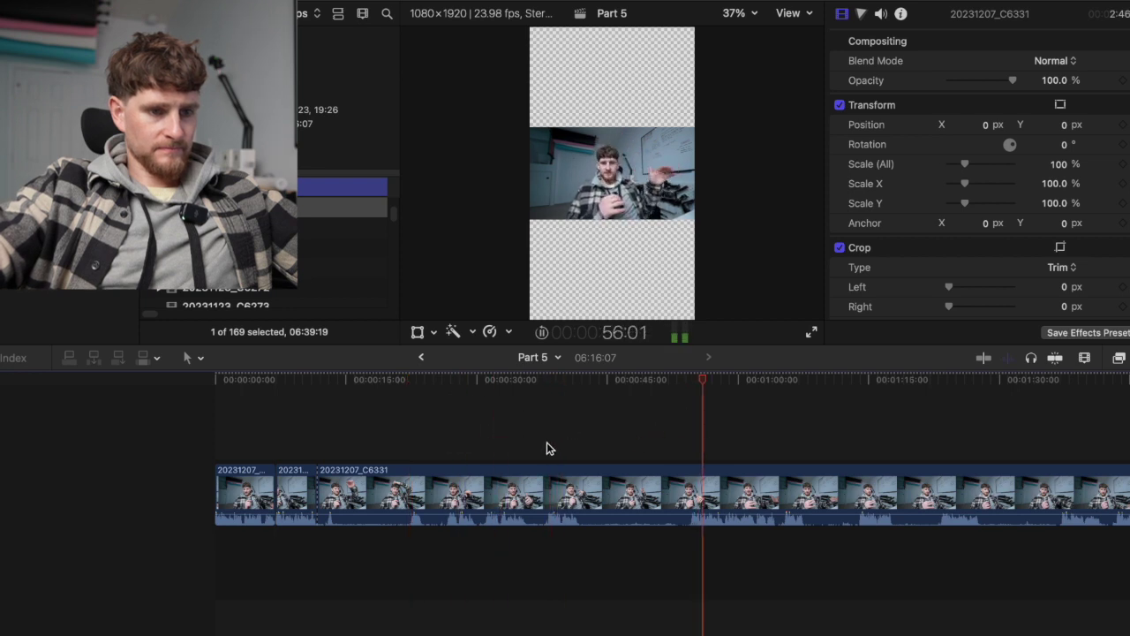
pyautogui.press('space')
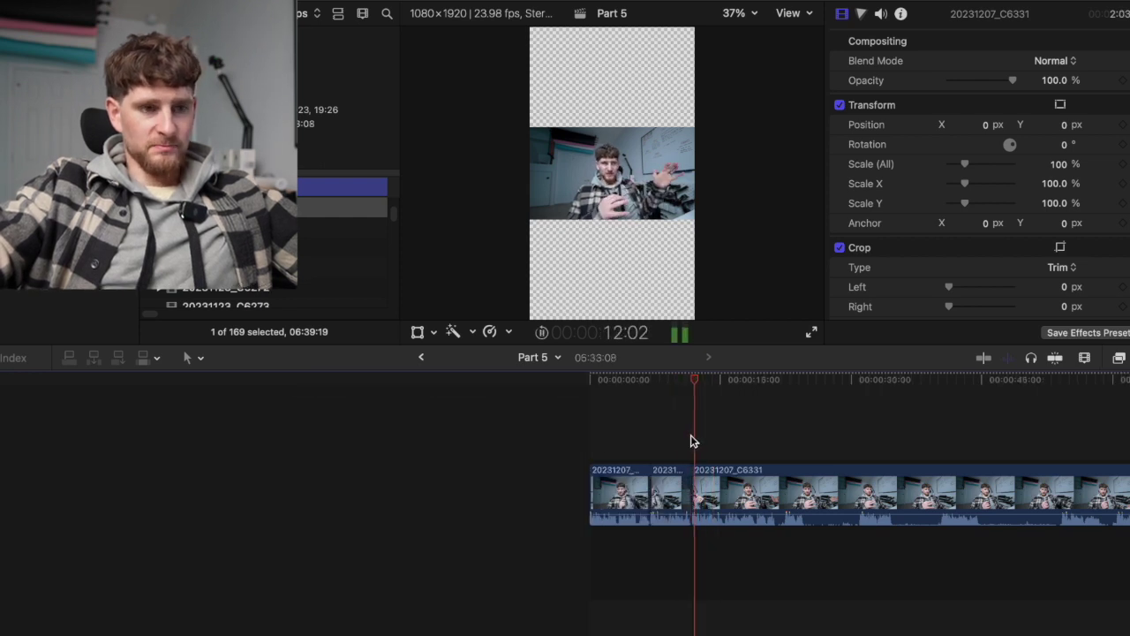
# - Play through the last clip and split it at about 24 seconds in the timeline
pyautogui.hscroll(5, 691, 435)
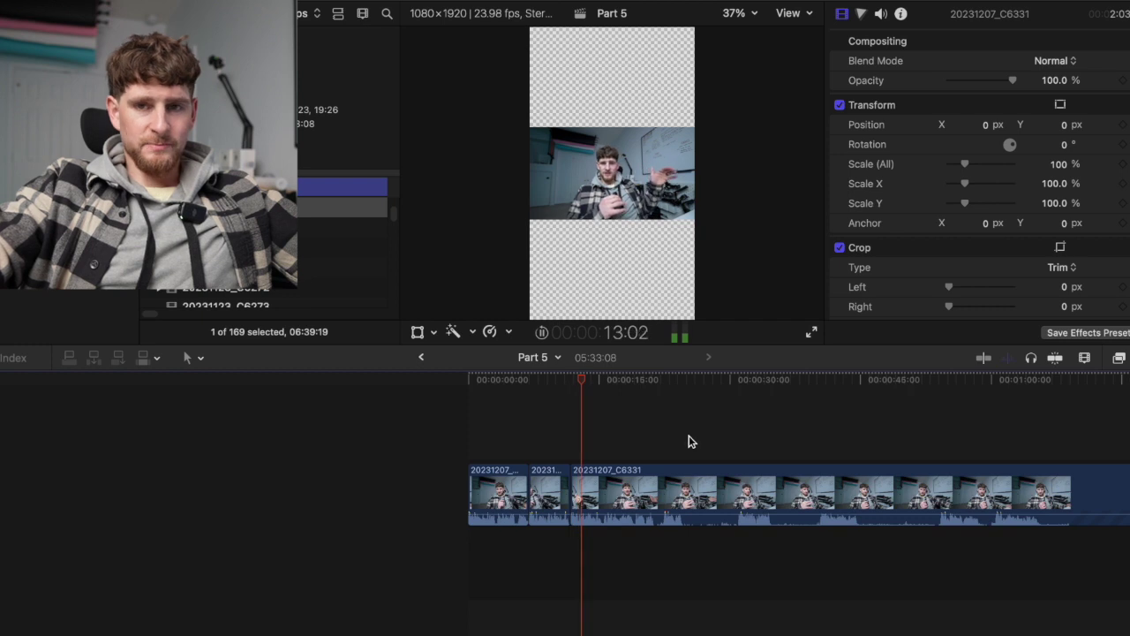
pyautogui.press('space')
pyautogui.press('space')
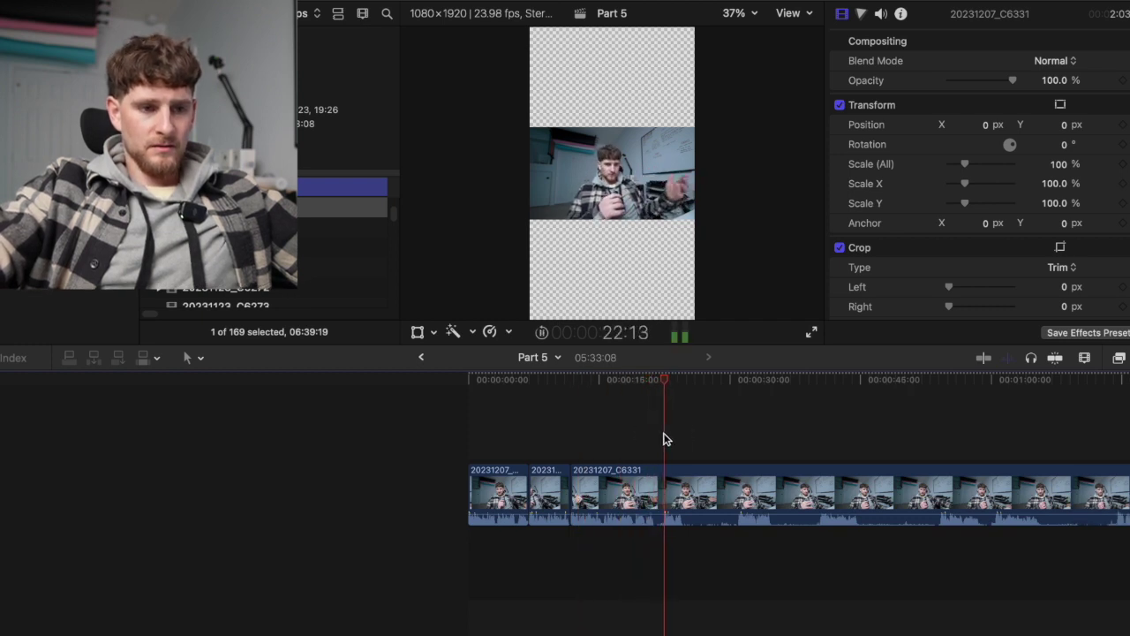
pyautogui.press('space')
pyautogui.press('Left')
pyautogui.press('super+b')
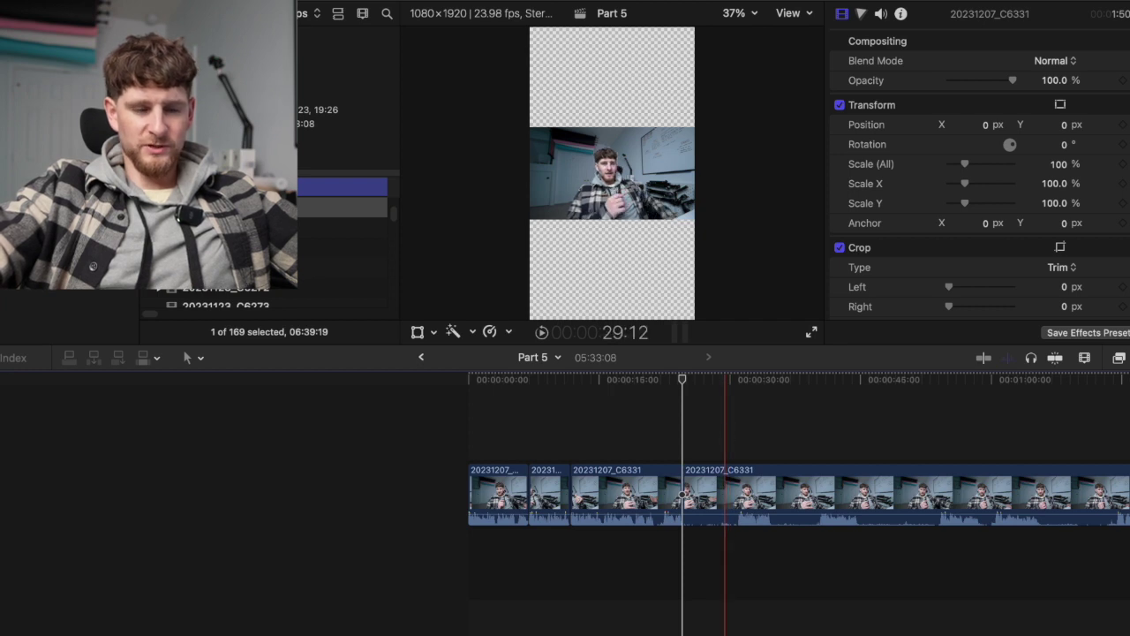
# - Preview the remaining footage and trim the last clip's start to about 31 seconds in the timeline
pyautogui.press('space')
pyautogui.click(826, 448)
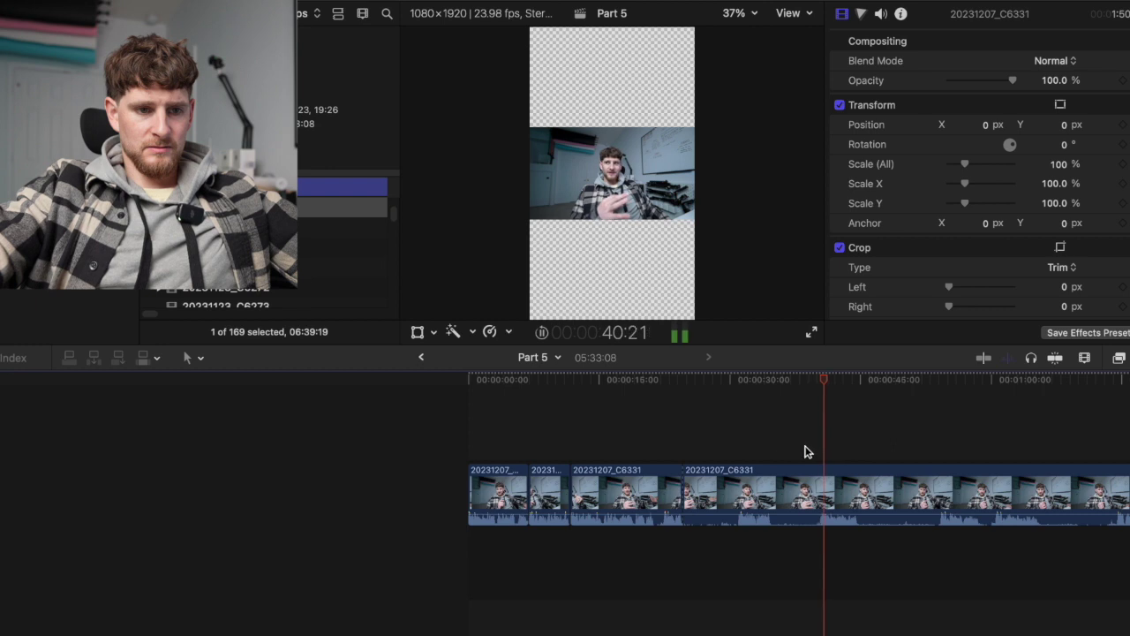
pyautogui.click(737, 452)
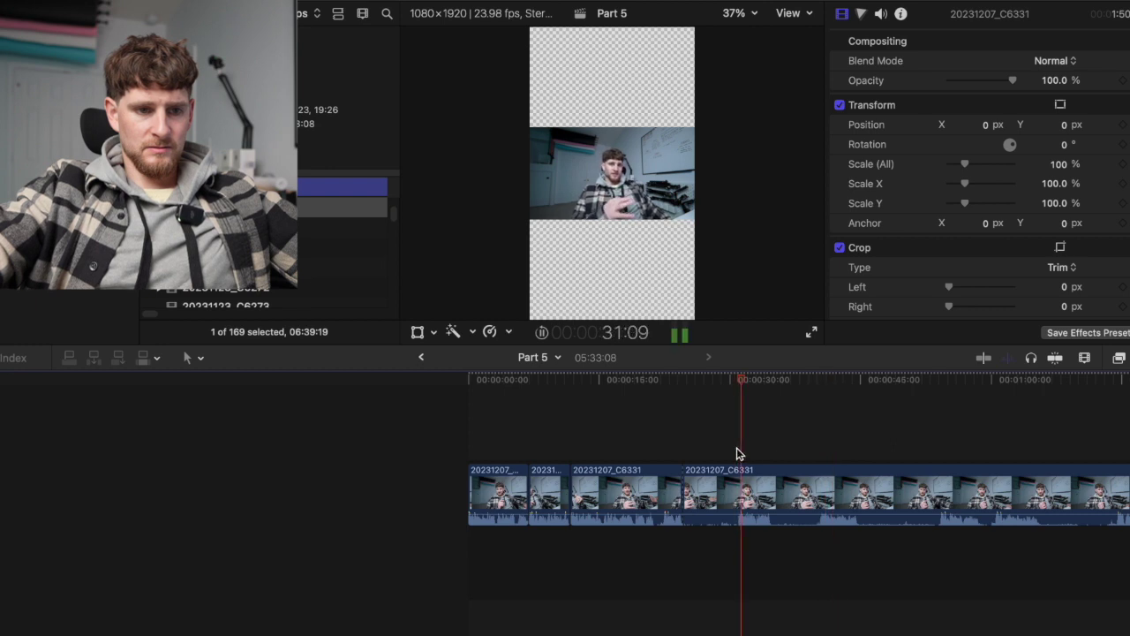
pyautogui.press('space')
pyautogui.hotkey('alt', '[')
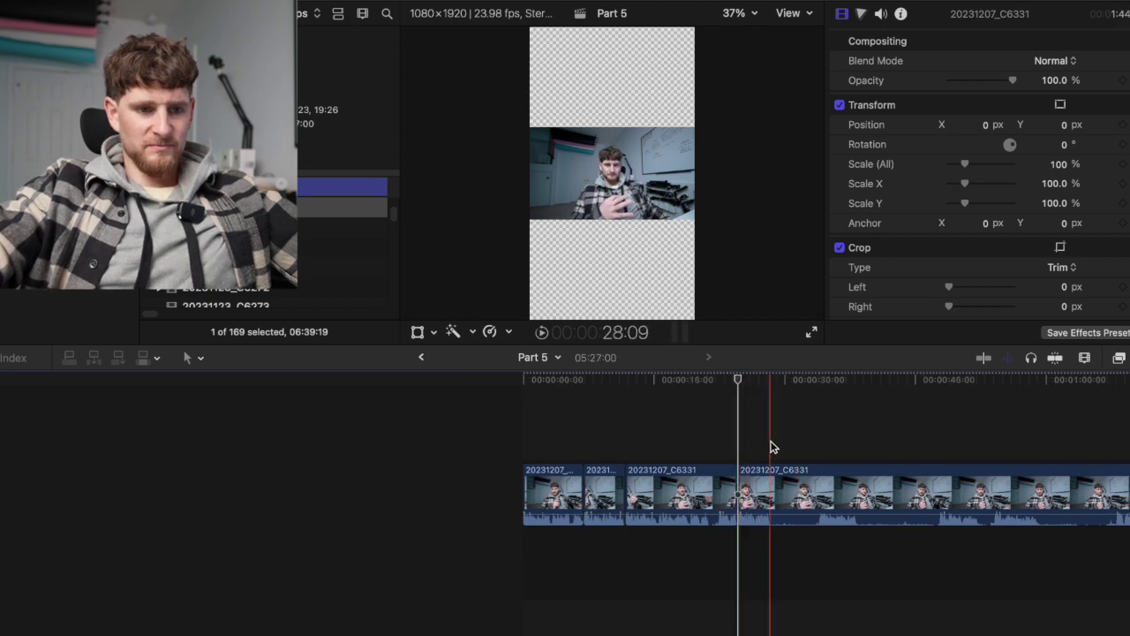
# - Cut out the section from about 28:09 to 34 seconds by splitting the last clip and trimming the remainder's start
pyautogui.press('super+b')
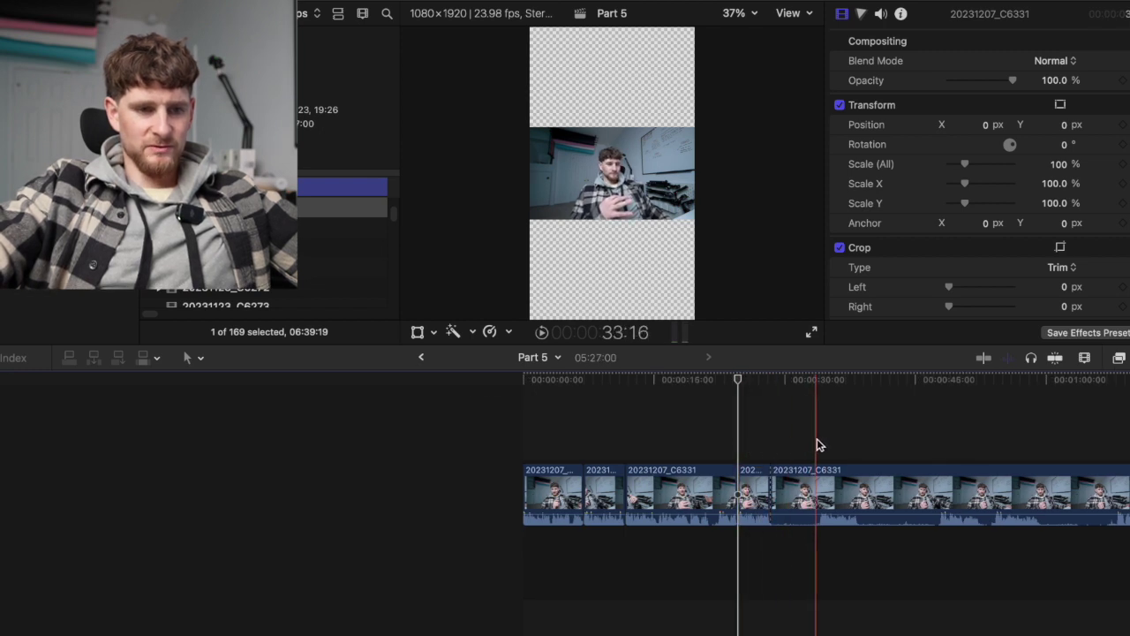
pyautogui.hotkey('alt', '[')
pyautogui.press('space')
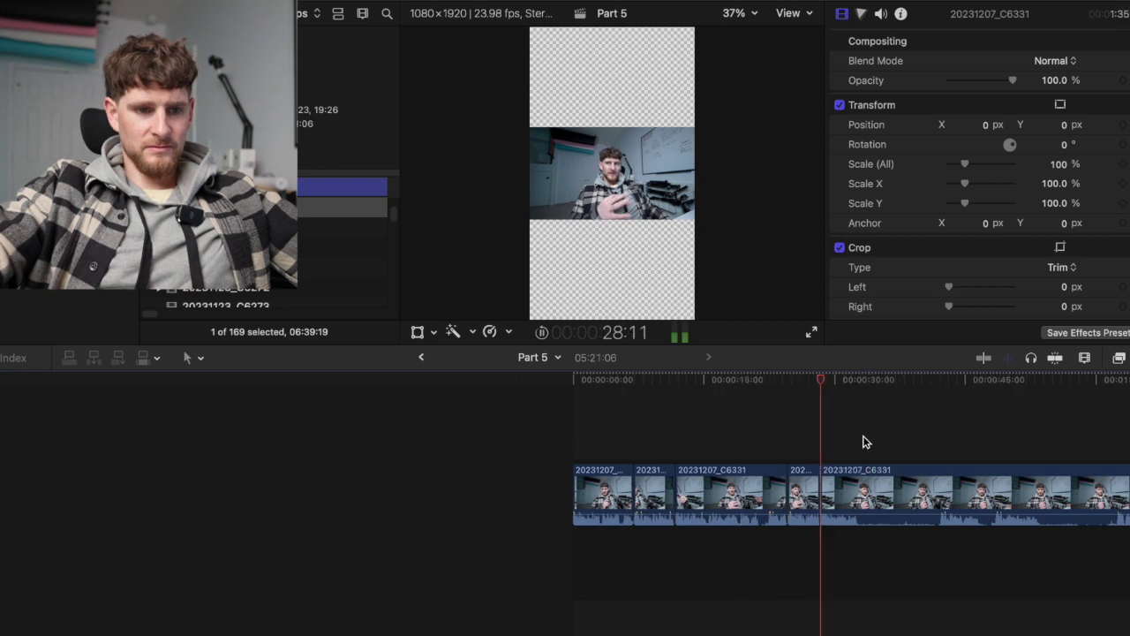
# - Split the last clip at about 32.5 seconds and trim the remaining part's start to about 48 seconds
pyautogui.click(857, 447)
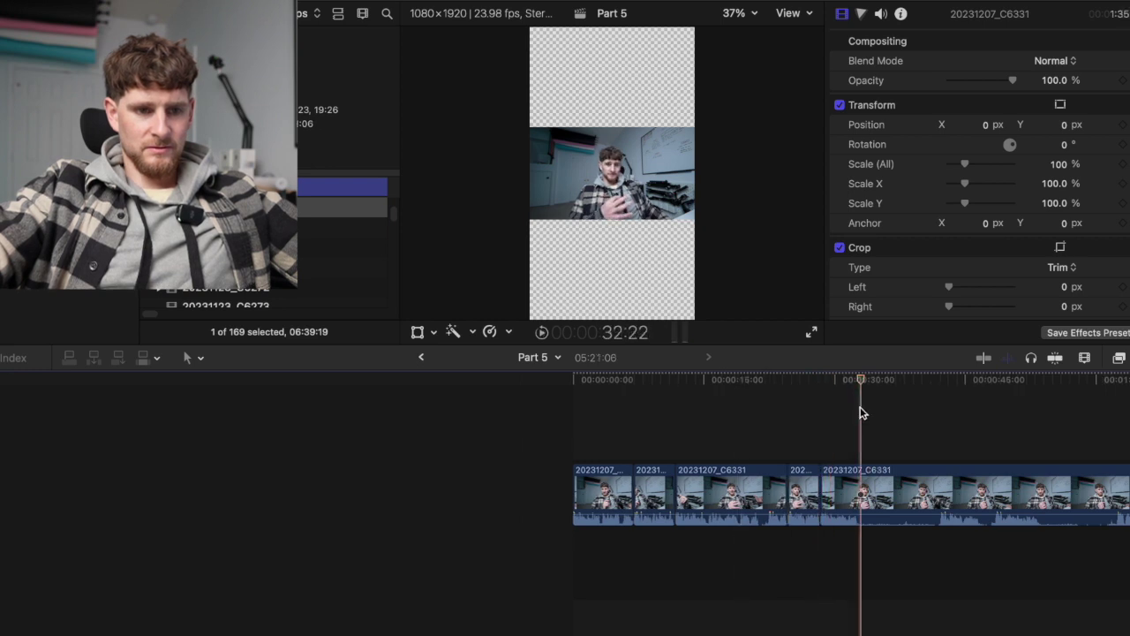
pyautogui.moveTo(861, 387); pyautogui.dragTo(859, 385)
pyautogui.press('super+b')
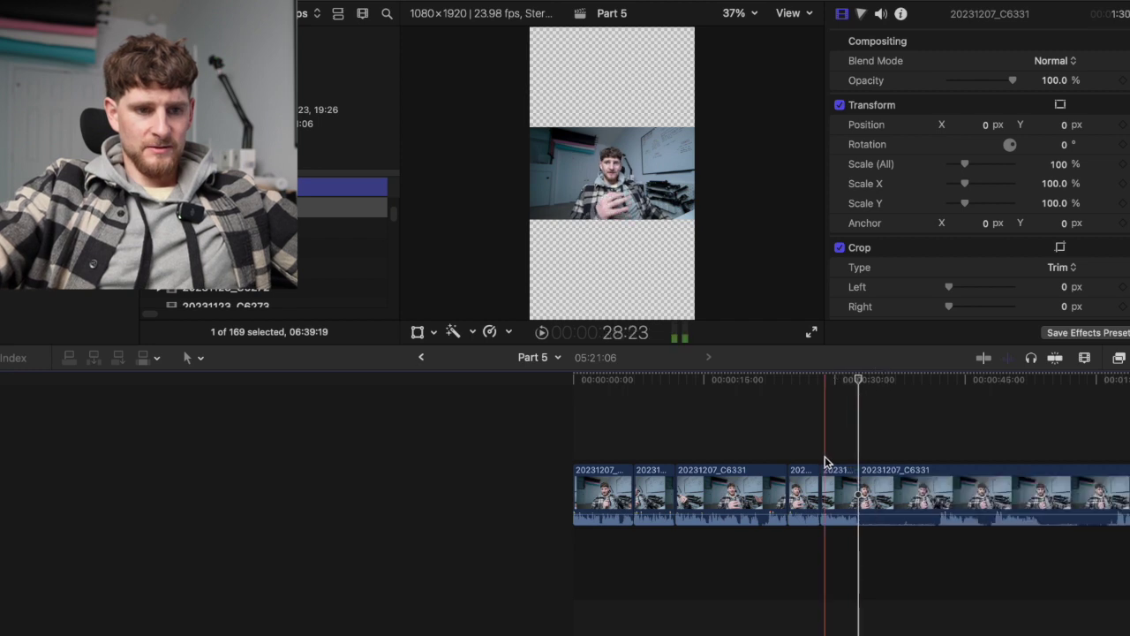
pyautogui.hscroll(3, 825, 462)
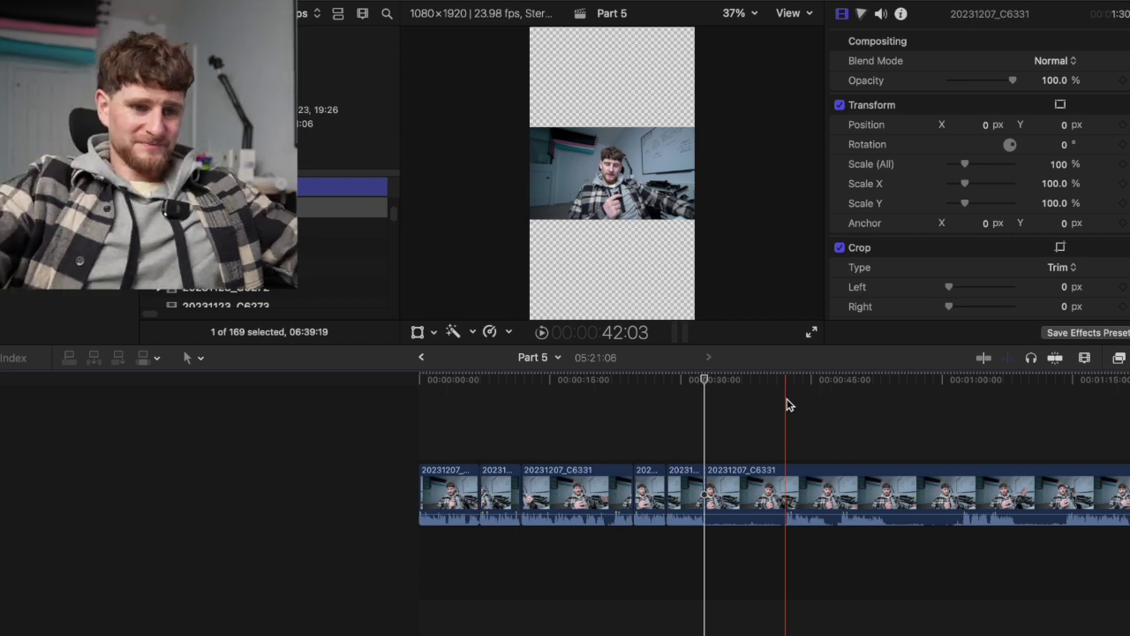
pyautogui.press('space')
pyautogui.click(839, 432)
pyautogui.click(960, 431)
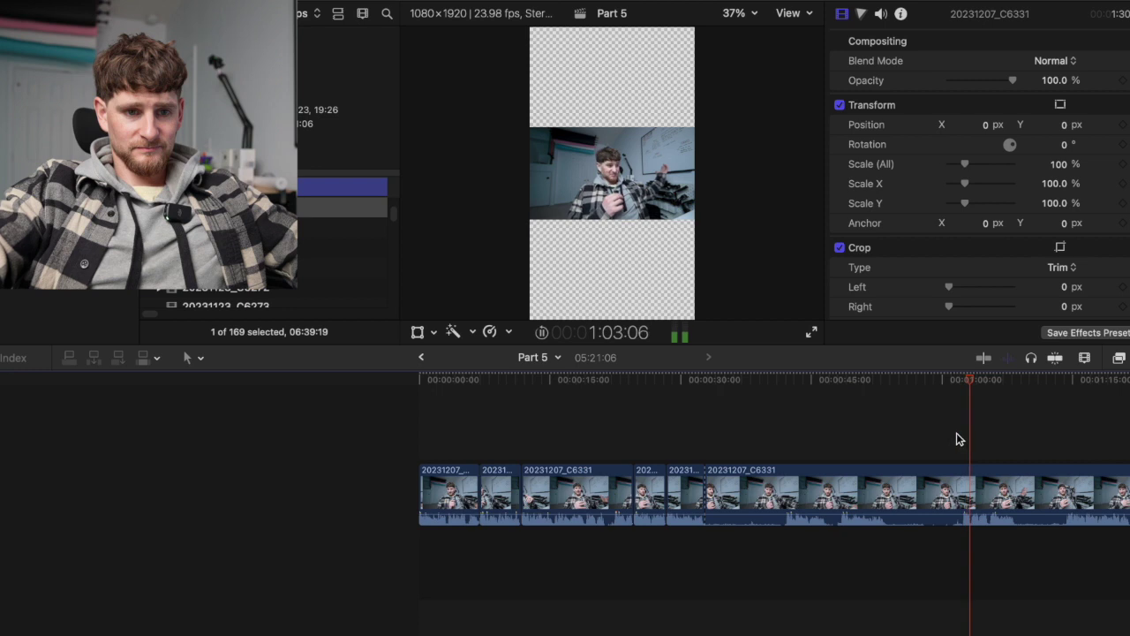
pyautogui.press('space')
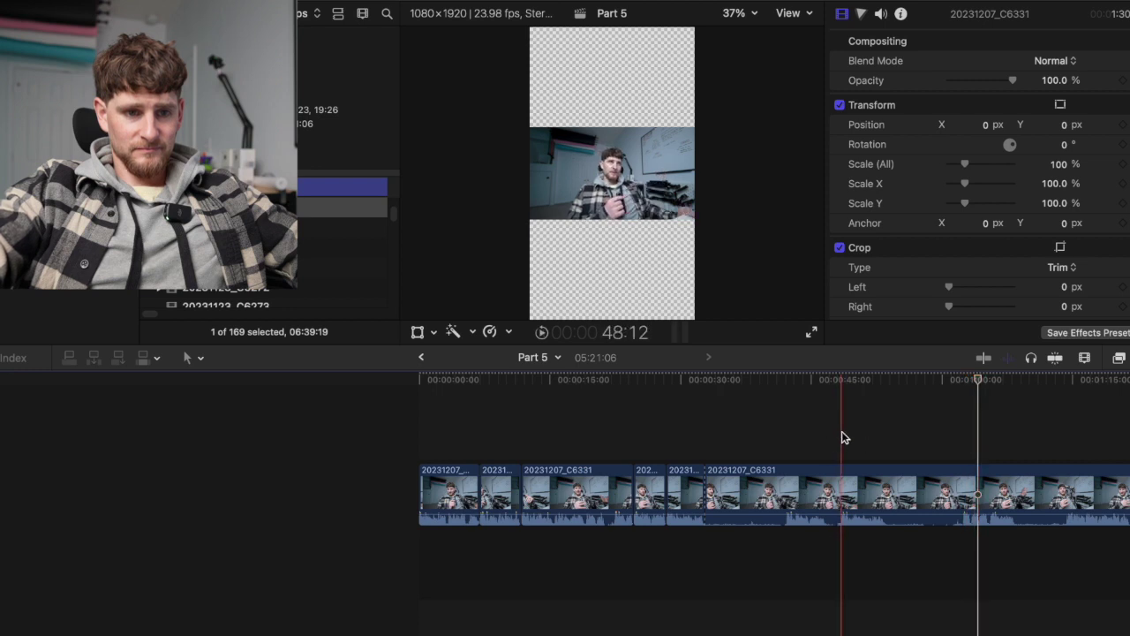
pyautogui.hotkey('alt', '[')
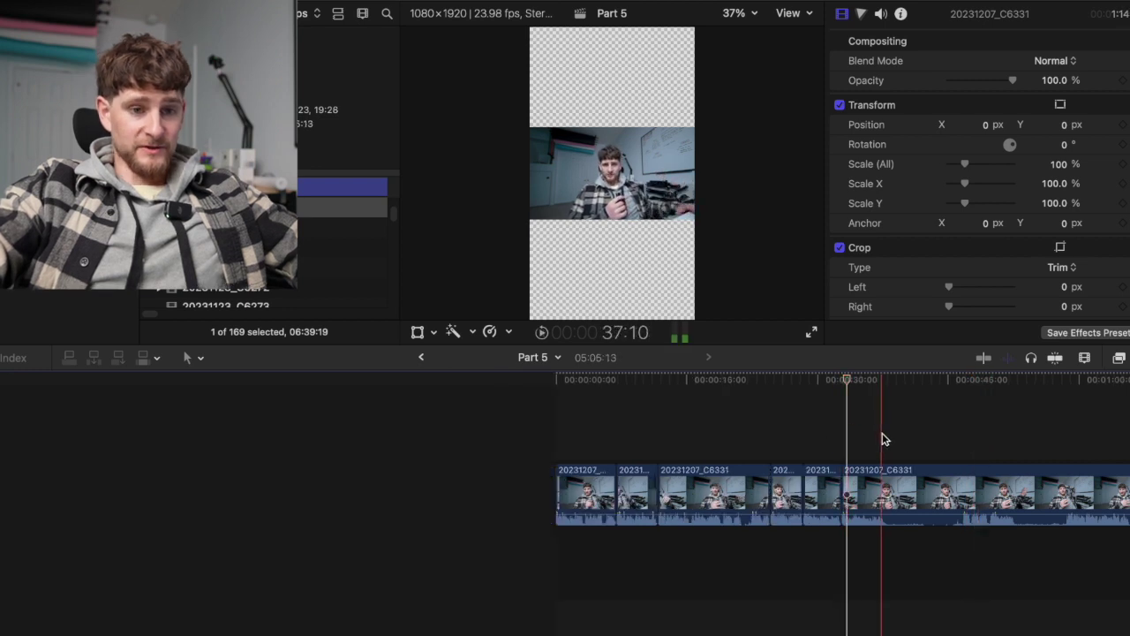
# - Split the last clip at about 38 seconds and trim the remaining part's start to about 47 seconds
pyautogui.click(886, 433)
pyautogui.press('super+b')
pyautogui.hscroll(5, 865, 448)
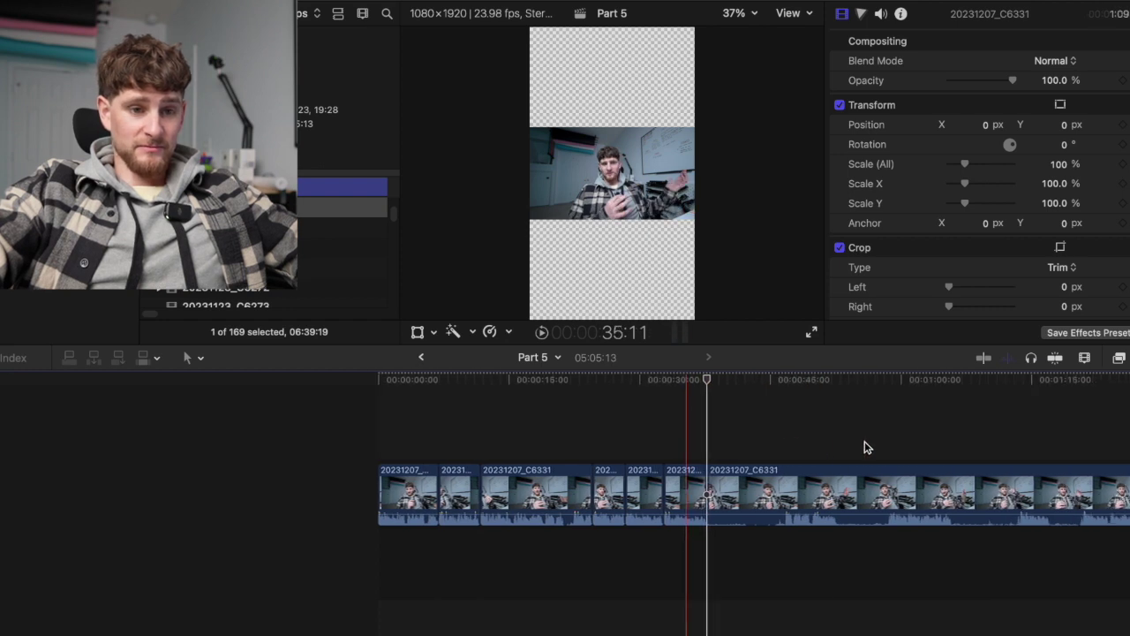
pyautogui.click(789, 436)
pyautogui.press('space')
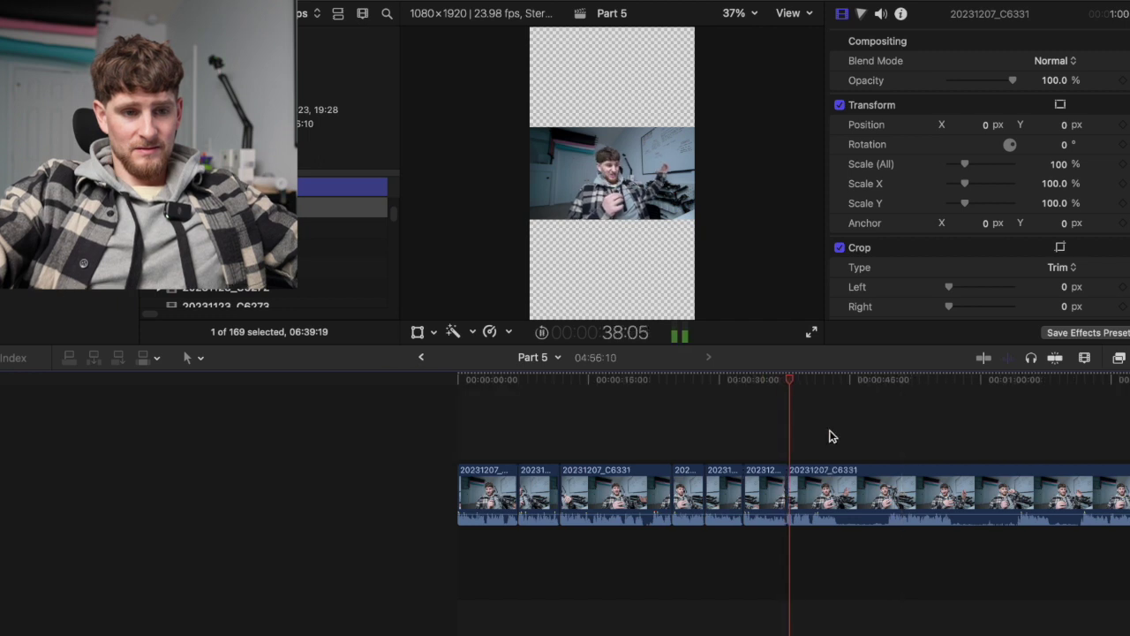
# - Split the last clip at about 43:13 and trim the remaining part's start to about 1:26
pyautogui.press('space')
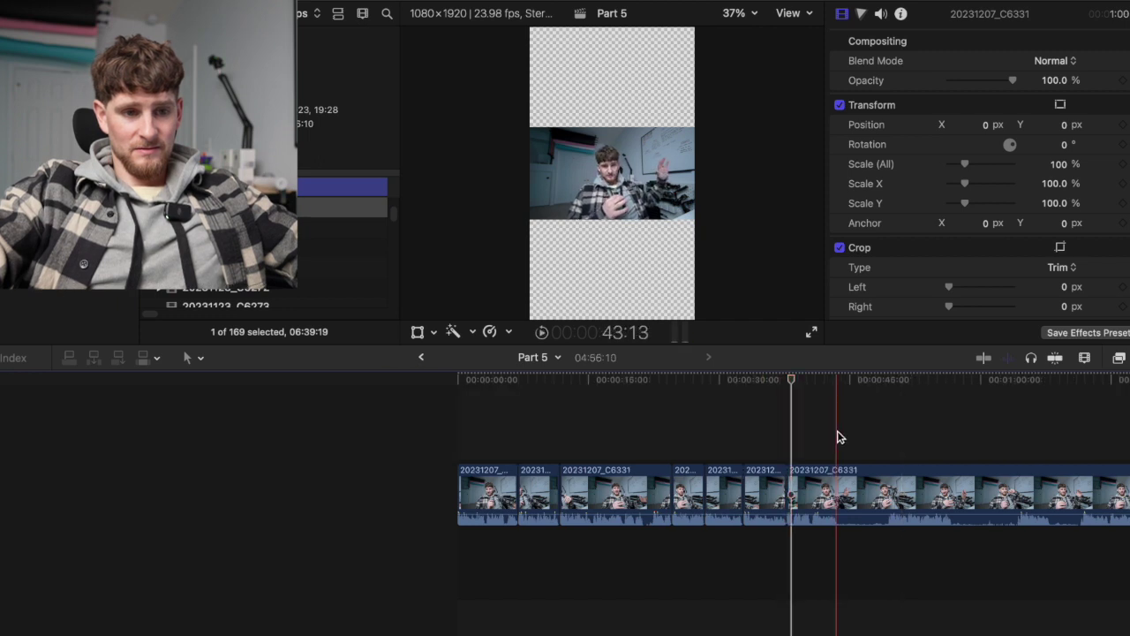
pyautogui.hscroll(5, 828, 441)
pyautogui.hscroll(2, 829, 443)
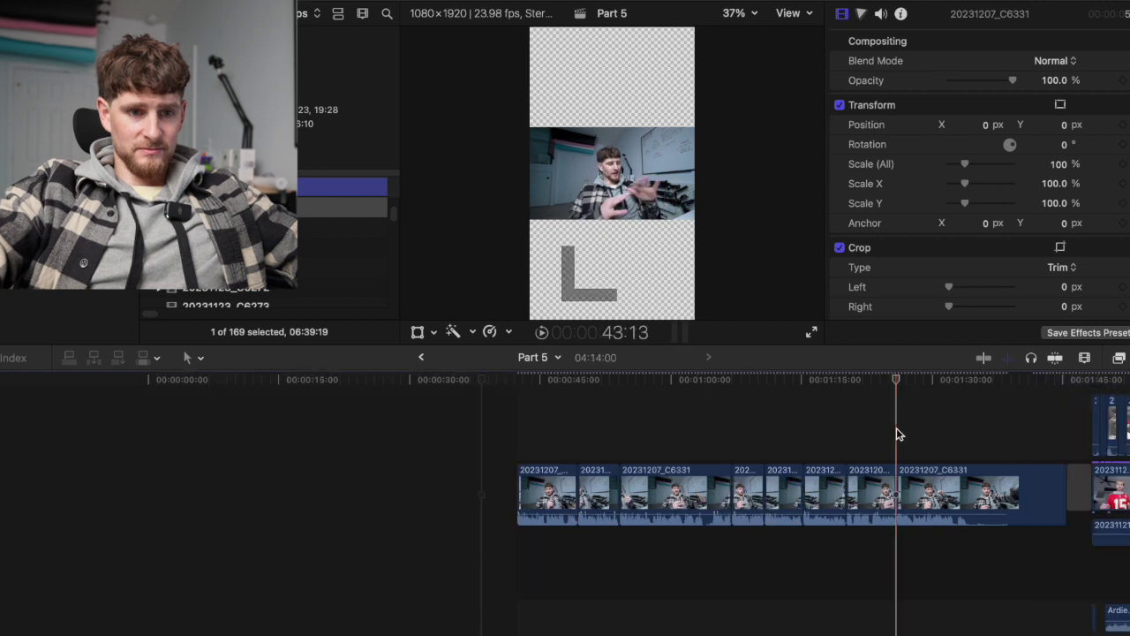
# - Trim the end of the last 20231207_C6331 clip to about 51:17 and review its ending
pyautogui.press('space')
pyautogui.click(948, 433)
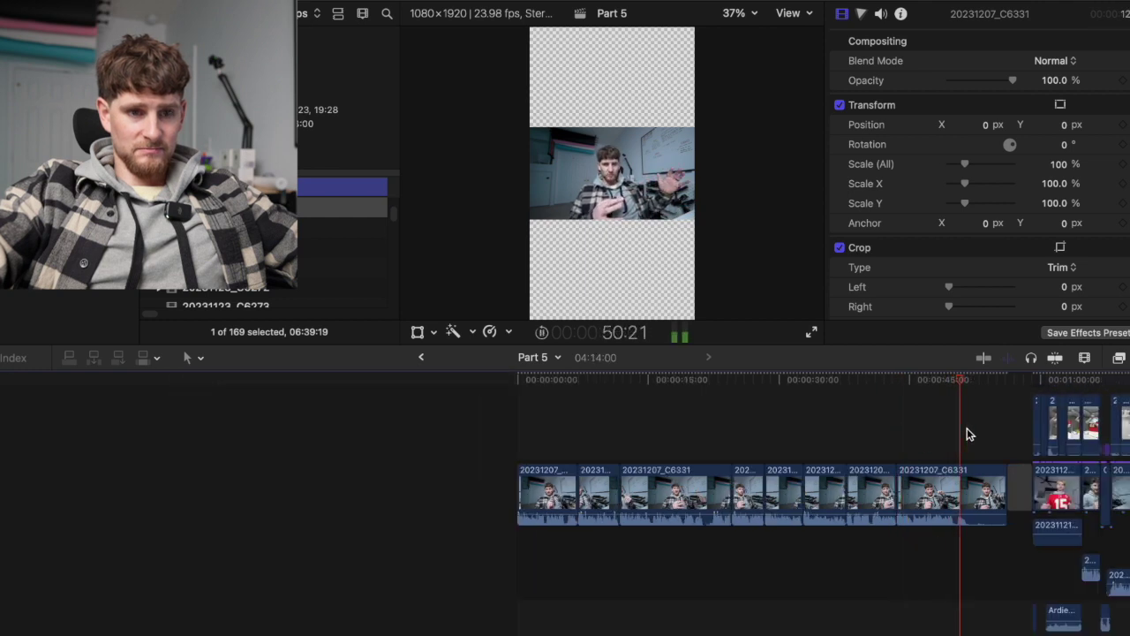
pyautogui.hotkey('alt', ']')
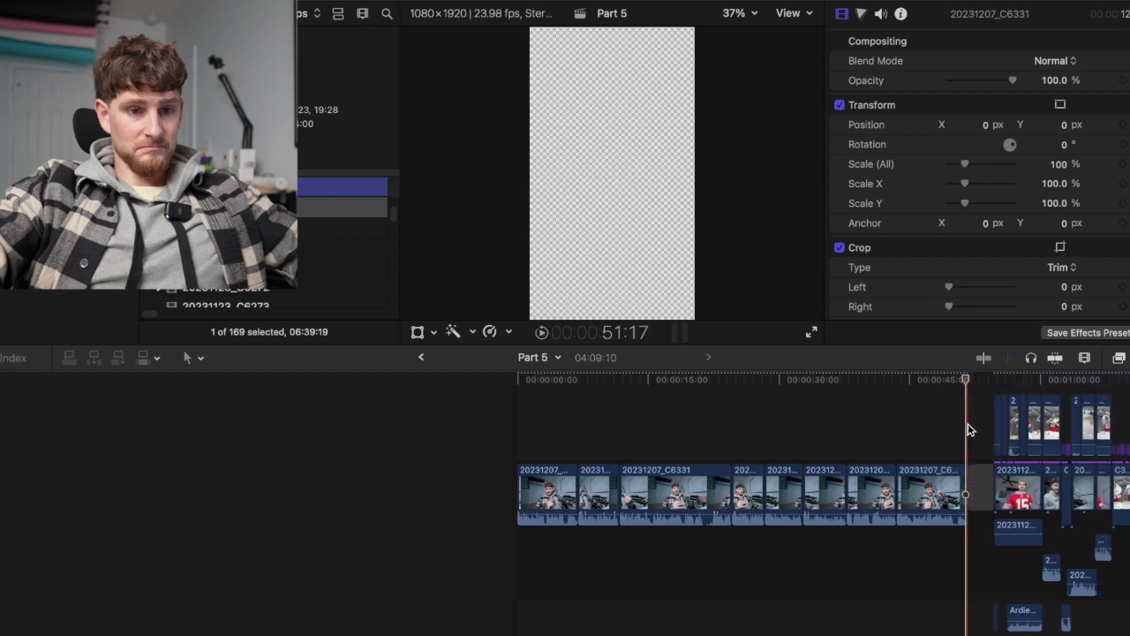
pyautogui.click(930, 437)
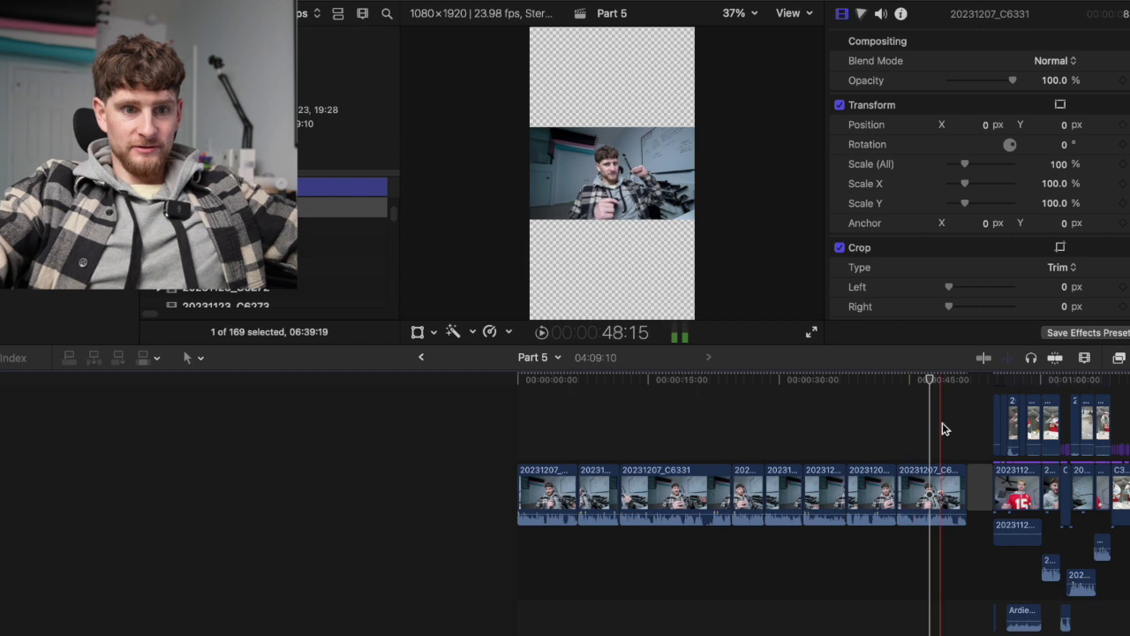
# - Turn on snapping and expand the audio of the eight 20231207_C6331 clips at the start of the timeline
pyautogui.press('n')
pyautogui.moveTo(549, 448); pyautogui.dragTo(942, 492)
pyautogui.hotkey('ctrl', 's')
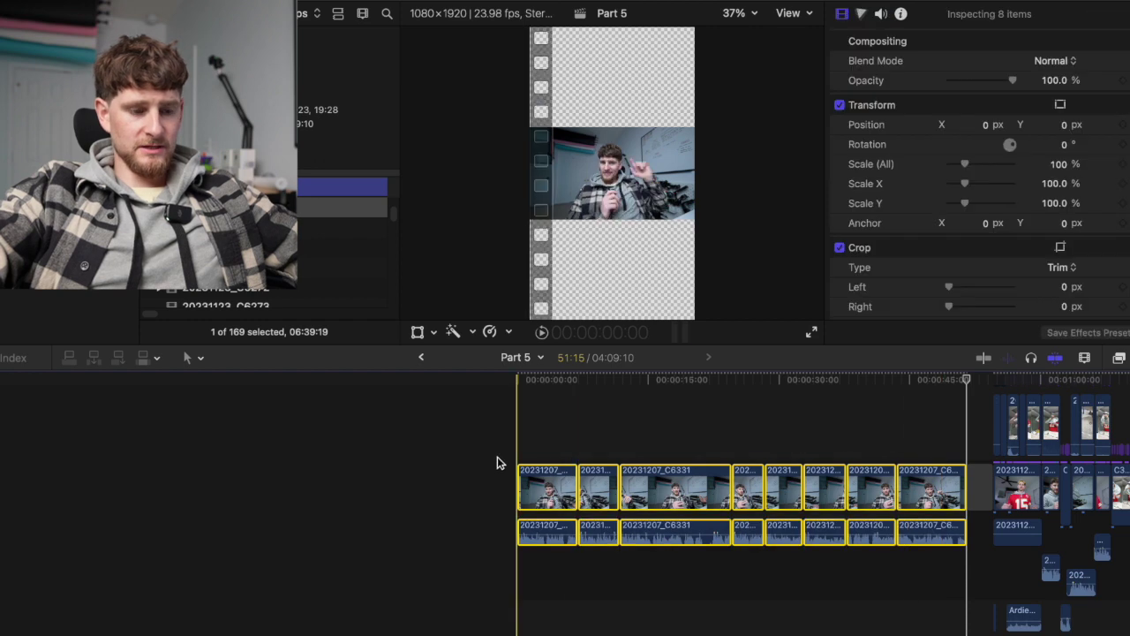
pyautogui.click(497, 462)
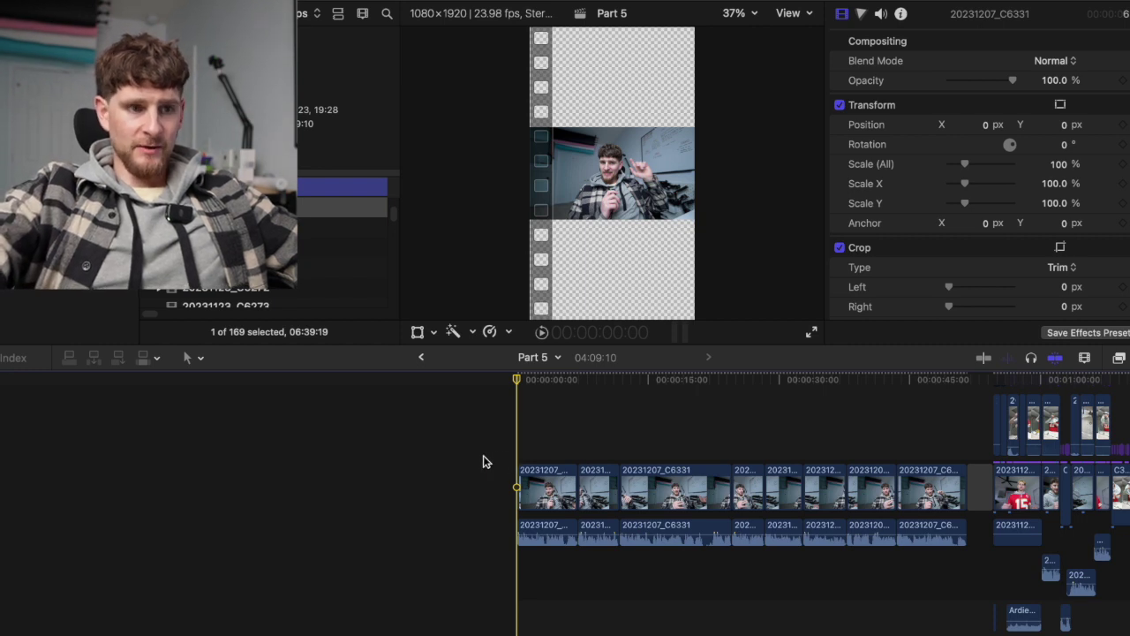
pyautogui.hscroll(5, 485, 461)
pyautogui.hscroll(1, 479, 461)
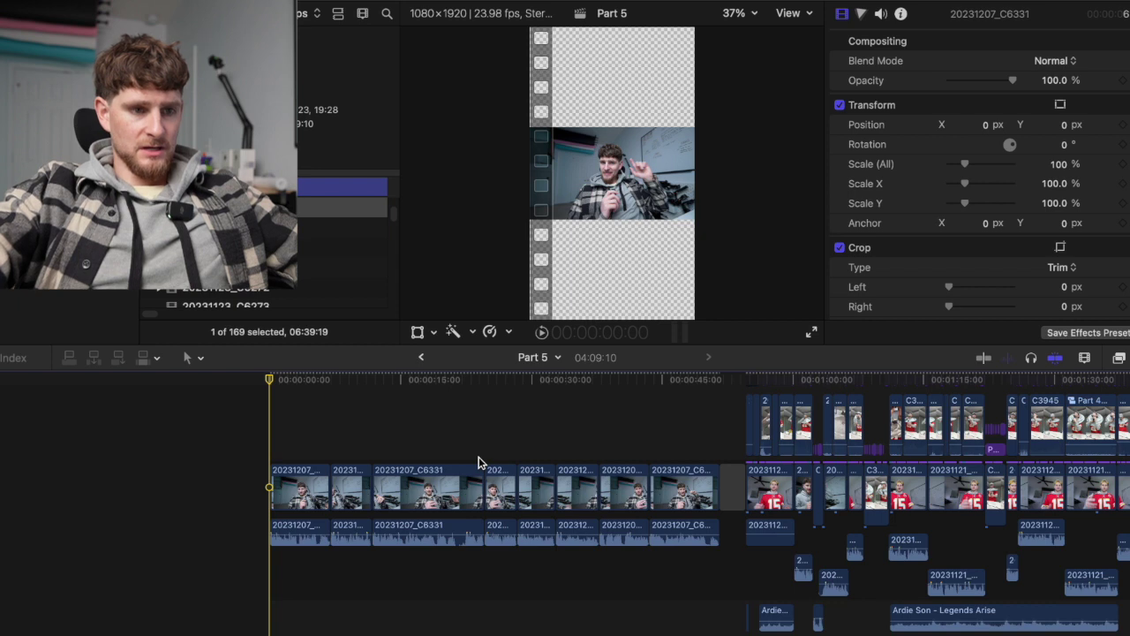
pyautogui.press('s')
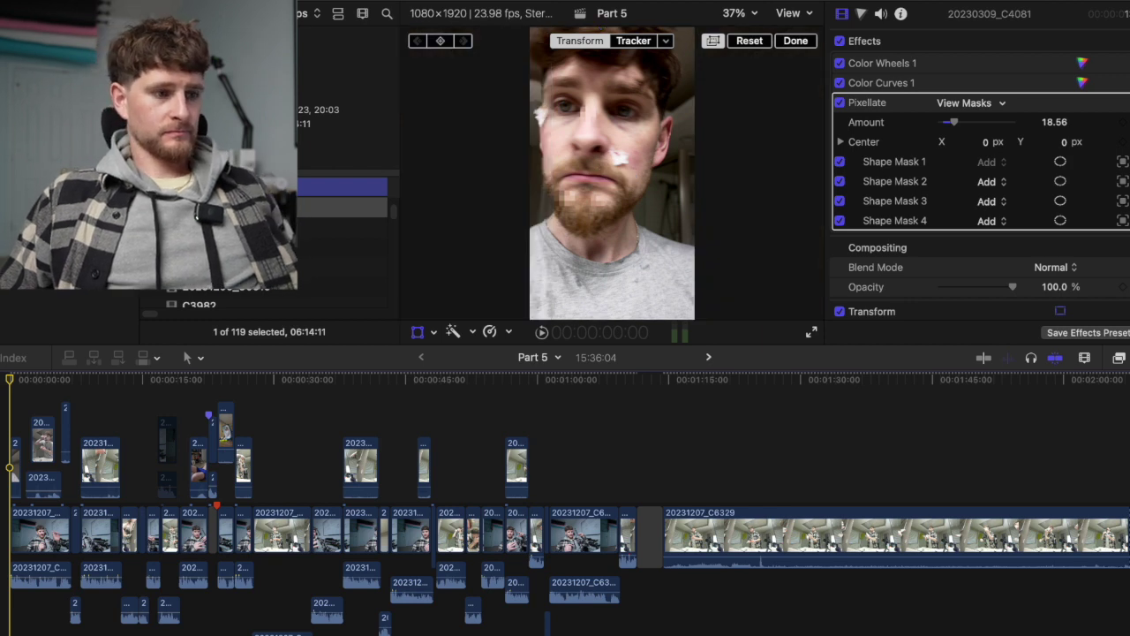
# - Play back the assembled sequence through its ending at about 1:11, opening and closing the crop controls along the way
pyautogui.press('space')
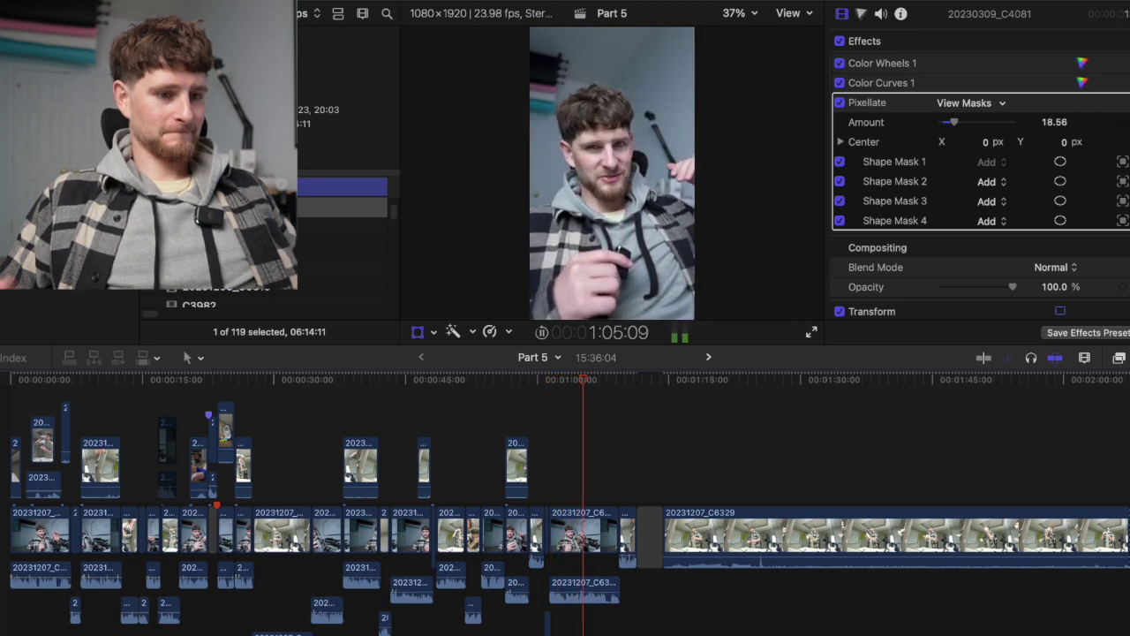
pyautogui.click(590, 550)
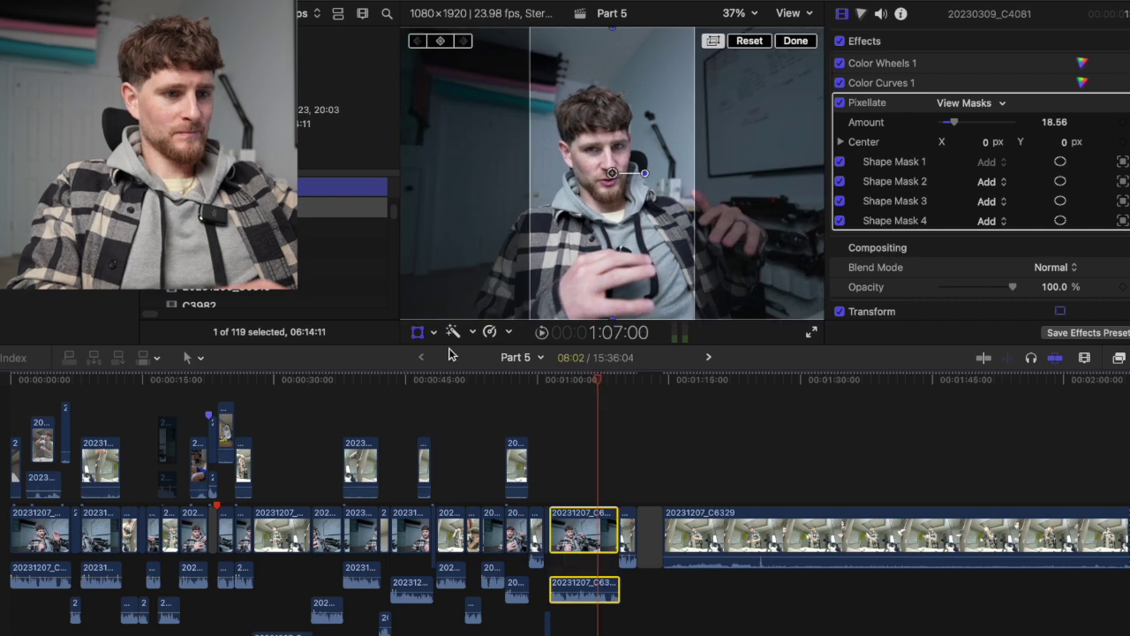
pyautogui.click(434, 332)
pyautogui.click(453, 376)
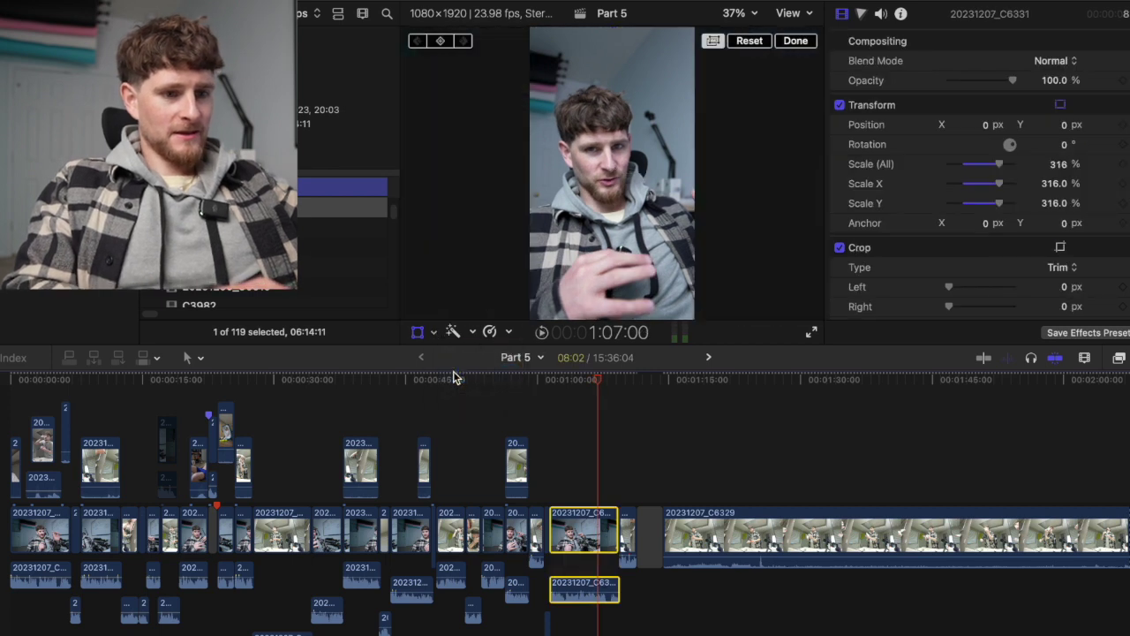
pyautogui.click(590, 478)
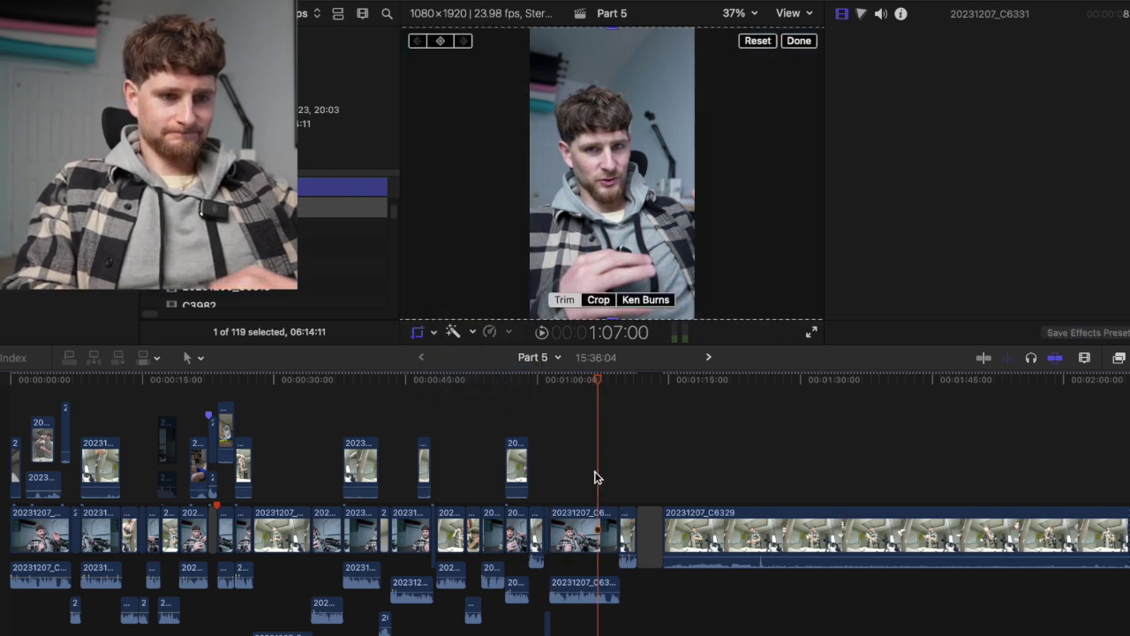
pyautogui.press('space')
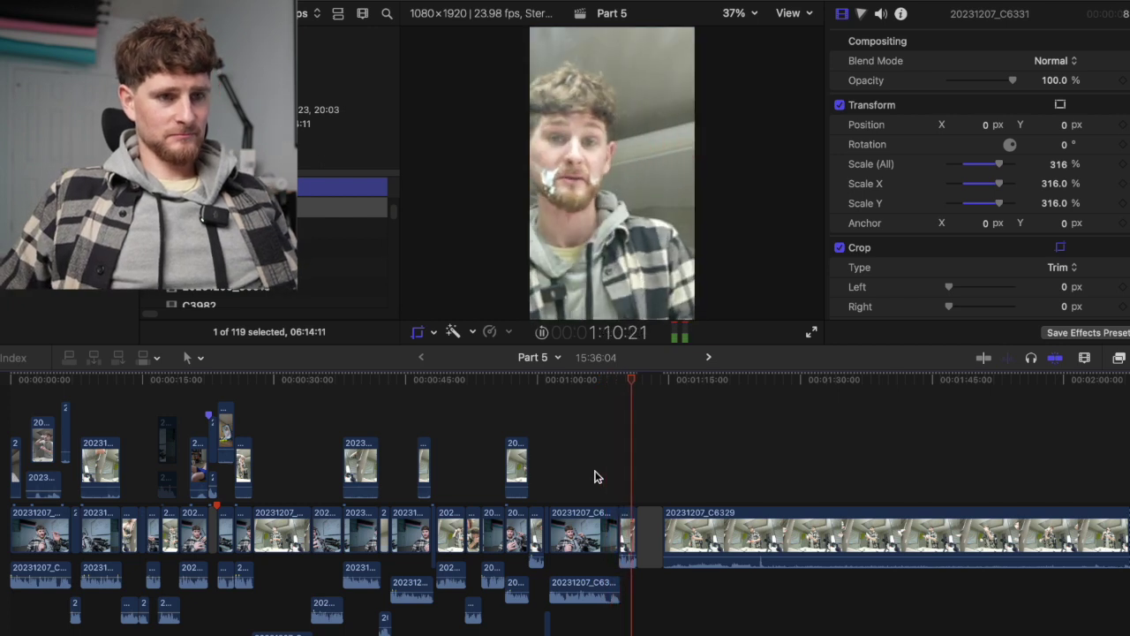
pyautogui.press('space')
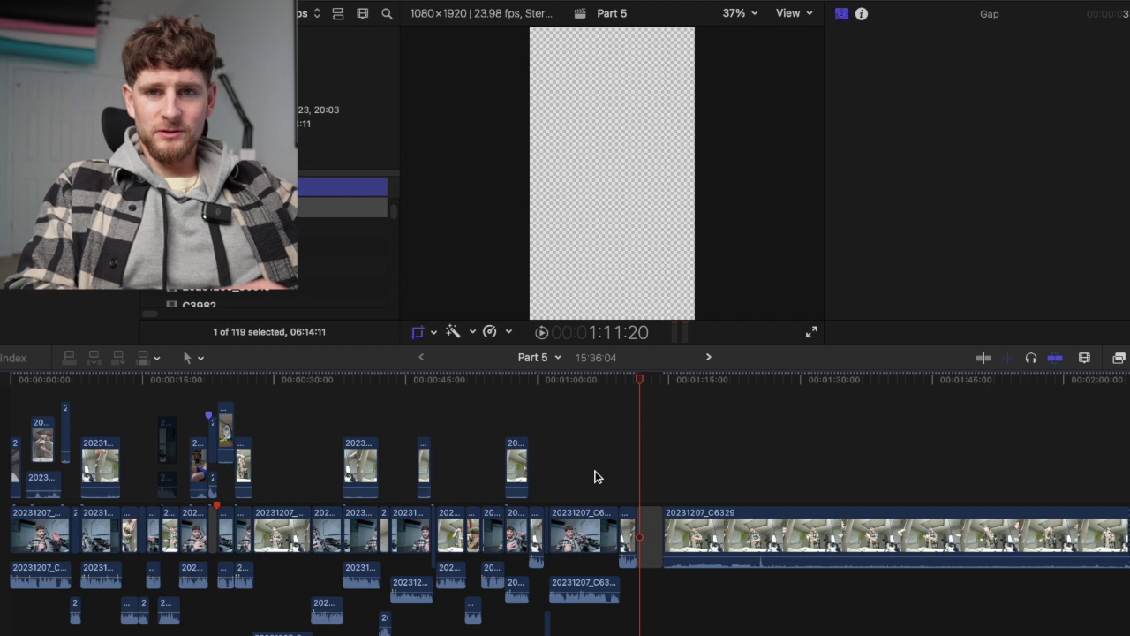
pyautogui.click(592, 474)
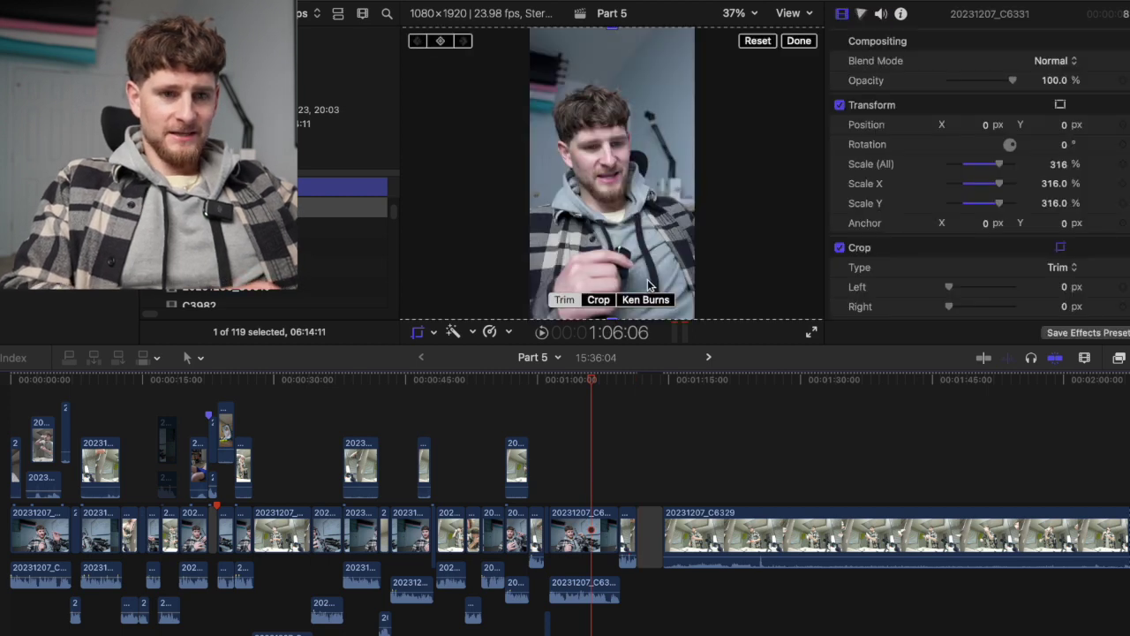
pyautogui.click(800, 42)
# - Add position and scale keyframes at the start of the 20231207_C6331 clip at 1:01:11, with scale at 316%
pyautogui.click(550, 491)
pyautogui.press('super+equal')
pyautogui.press('super+equal')
pyautogui.press('super+equal')
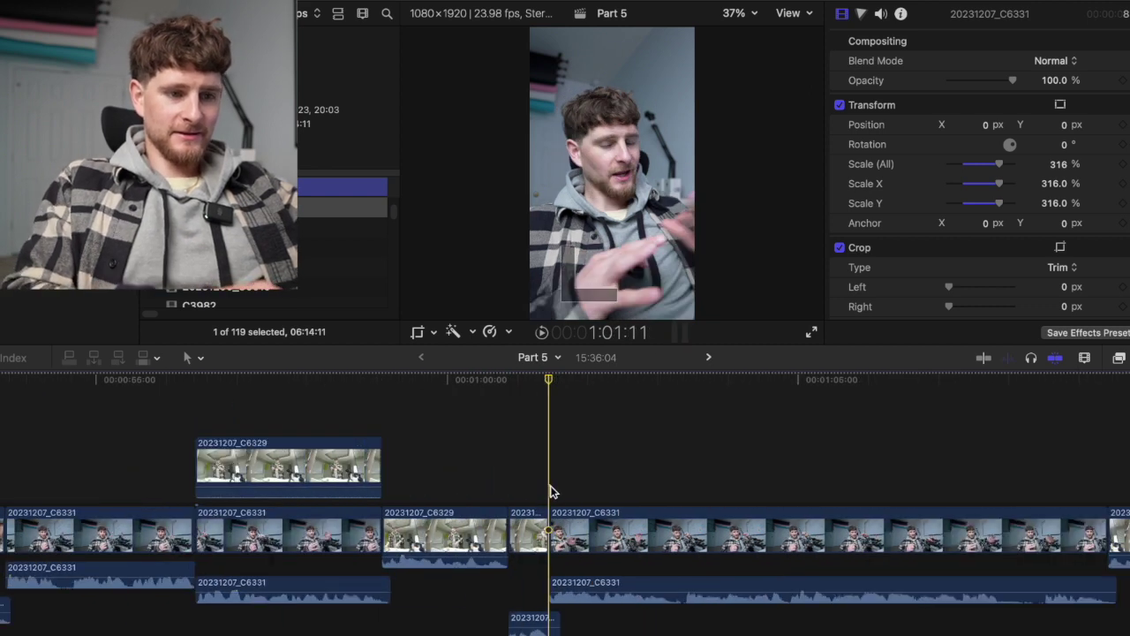
pyautogui.click(569, 521)
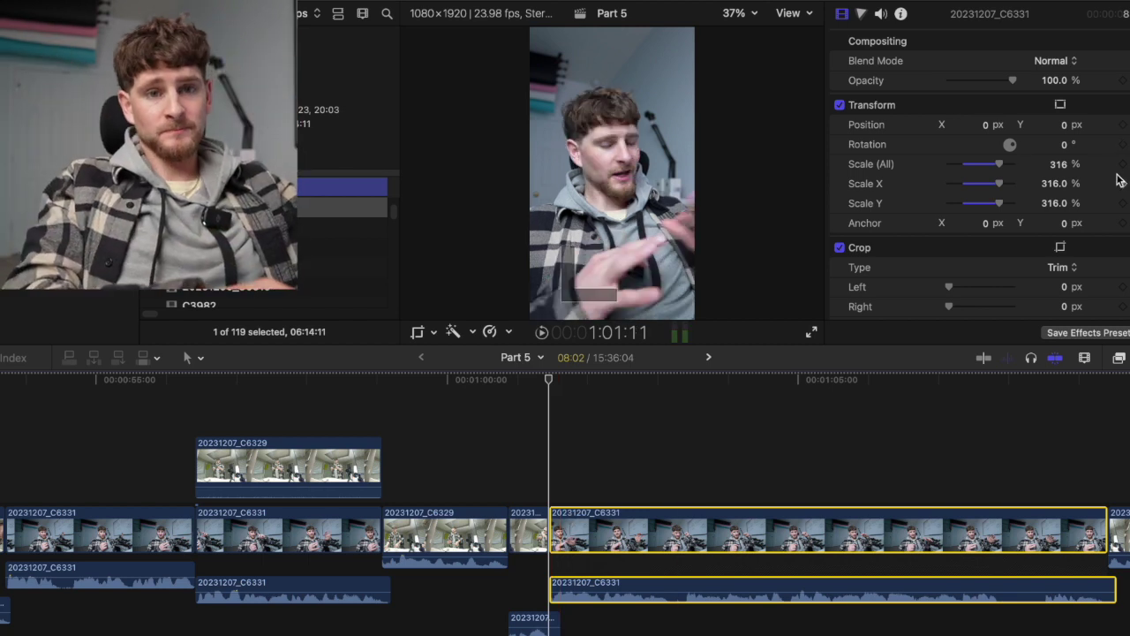
# - Increase the clip's scale at its end, 1:09:09, to animate a slow zoom-in, and play it back
pyautogui.click(1109, 496)
pyautogui.click(1102, 529)
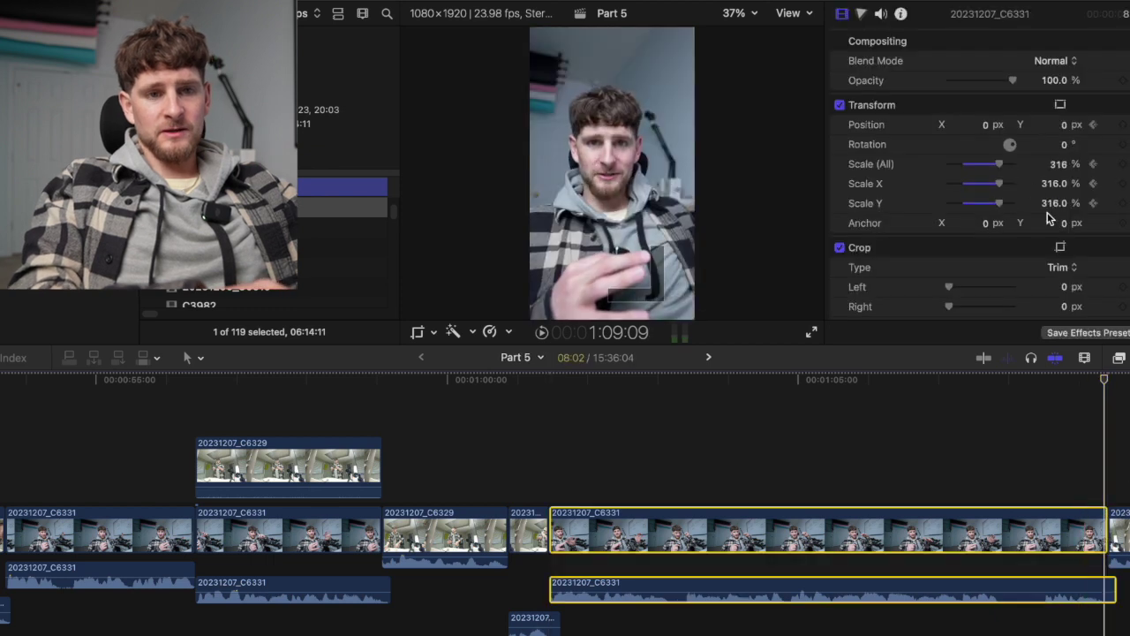
pyautogui.moveTo(1002, 167); pyautogui.dragTo(1011, 168)
pyautogui.click(553, 482)
pyautogui.press('space')
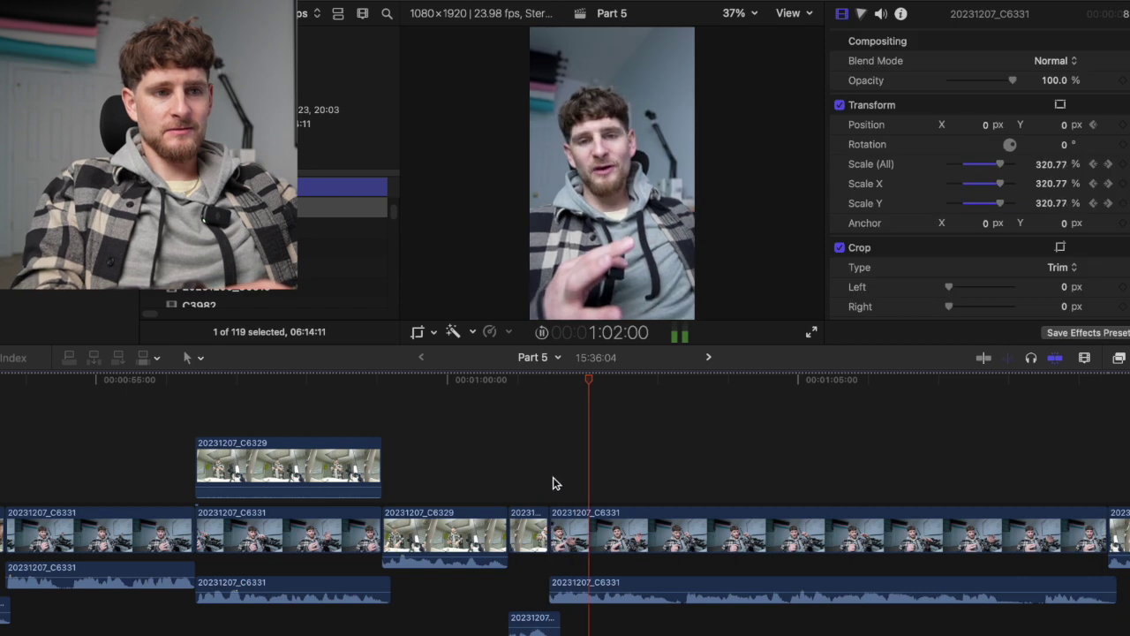
pyautogui.press('super+minus')
pyautogui.press('space')
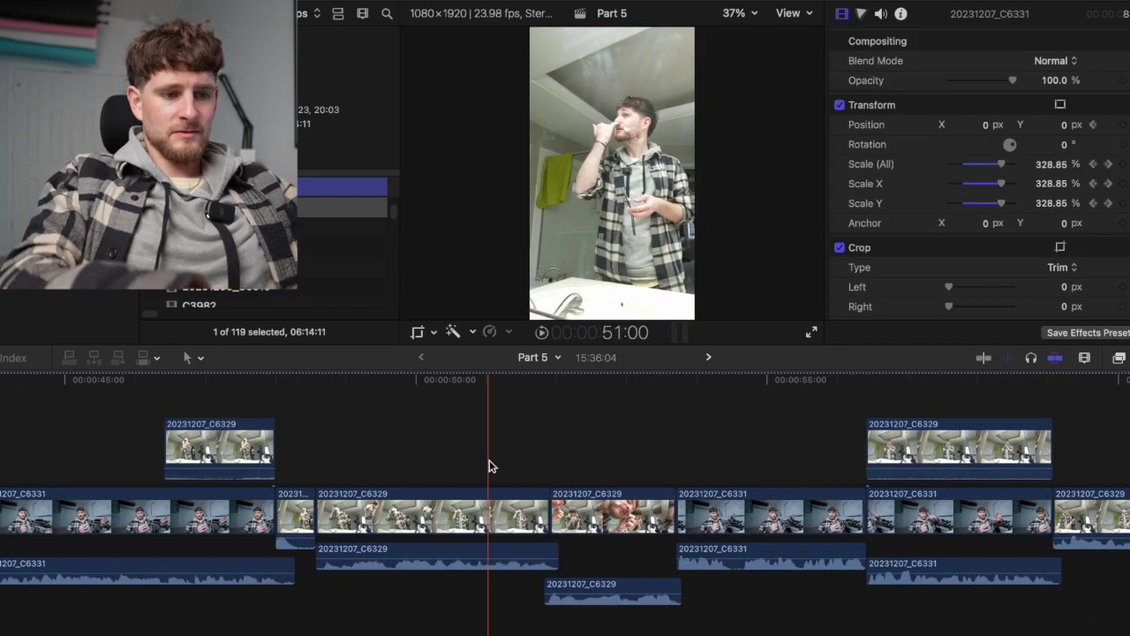
# - Scale the connected 20231207_C6329 clip at about 57 seconds to 667% and position it at X 130.3, Y -291.5 px
pyautogui.press('super+minus')
pyautogui.click(717, 442)
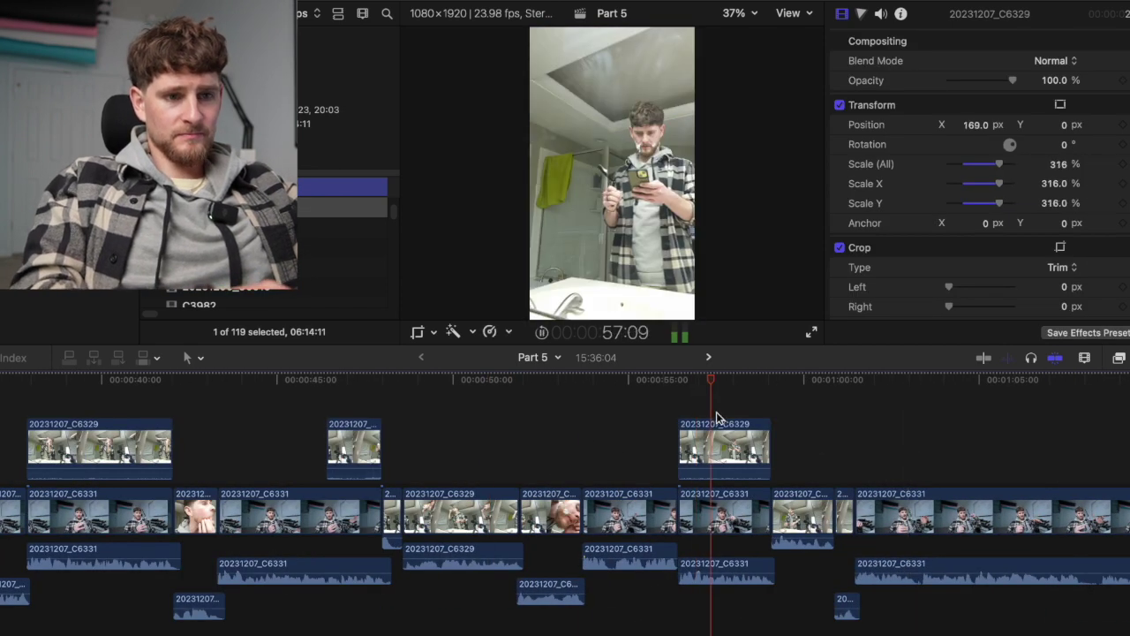
pyautogui.moveTo(1057, 168); pyautogui.dragTo(1115, 165)
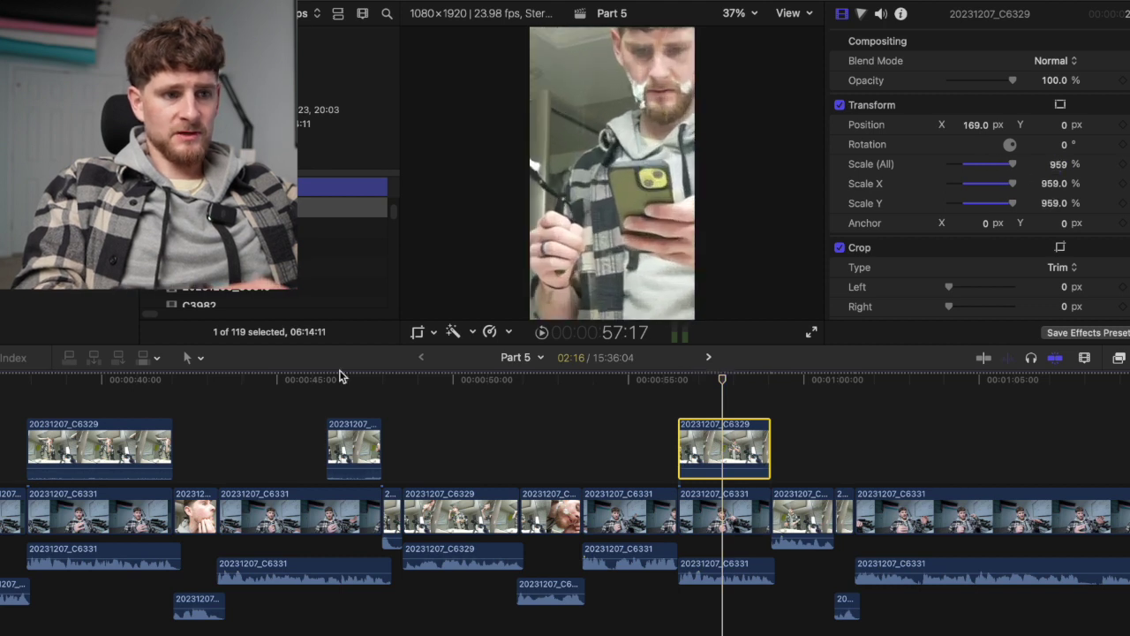
pyautogui.click(434, 332)
pyautogui.click(480, 353)
pyautogui.moveTo(610, 300); pyautogui.dragTo(588, 281)
pyautogui.press('space')
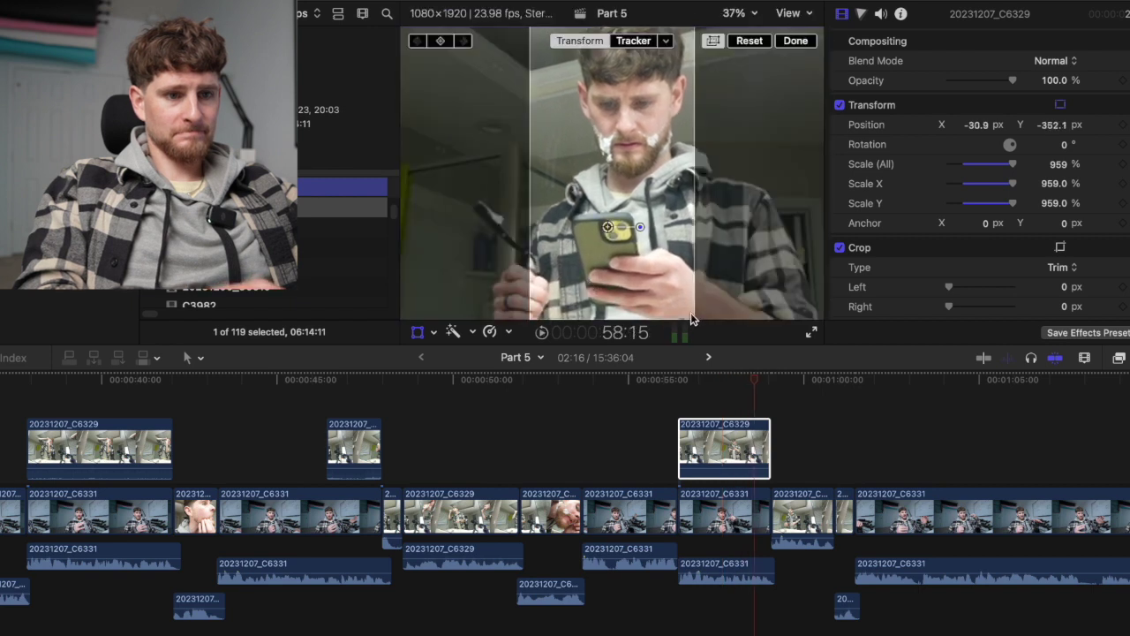
pyautogui.moveTo(600, 194); pyautogui.dragTo(625, 184)
pyautogui.moveTo(1059, 168); pyautogui.dragTo(1059, 168)
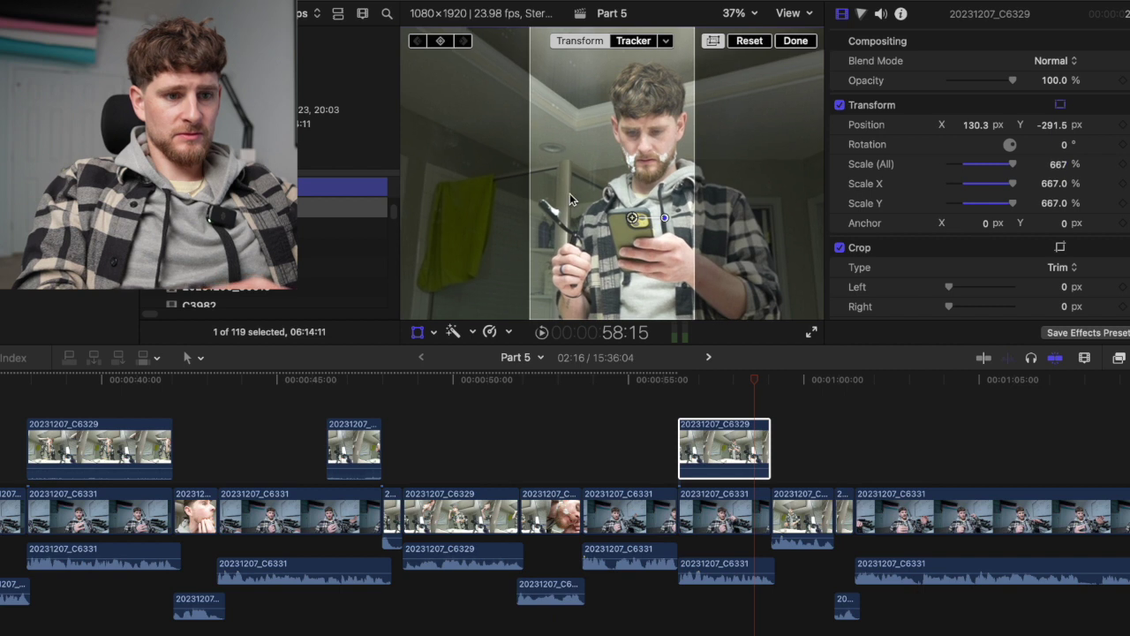
pyautogui.press('space')
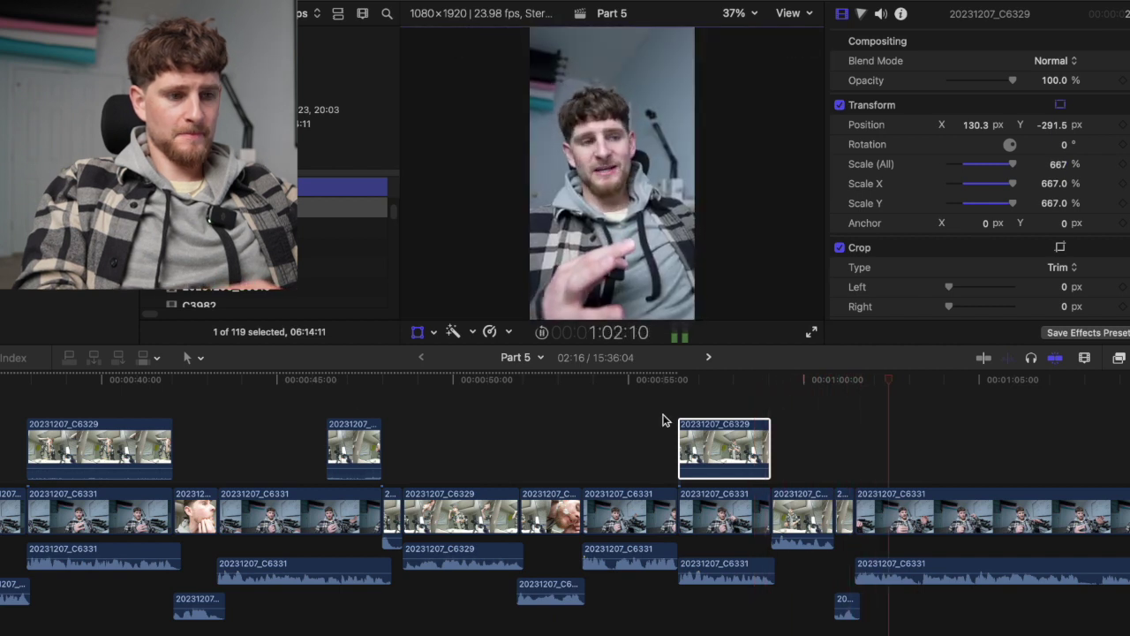
# - Try scaling the connected 20231207_C6329 clip at about 46 seconds to 1325%, positioned at X 439.7, Y -1522.5 px
pyautogui.click(385, 420)
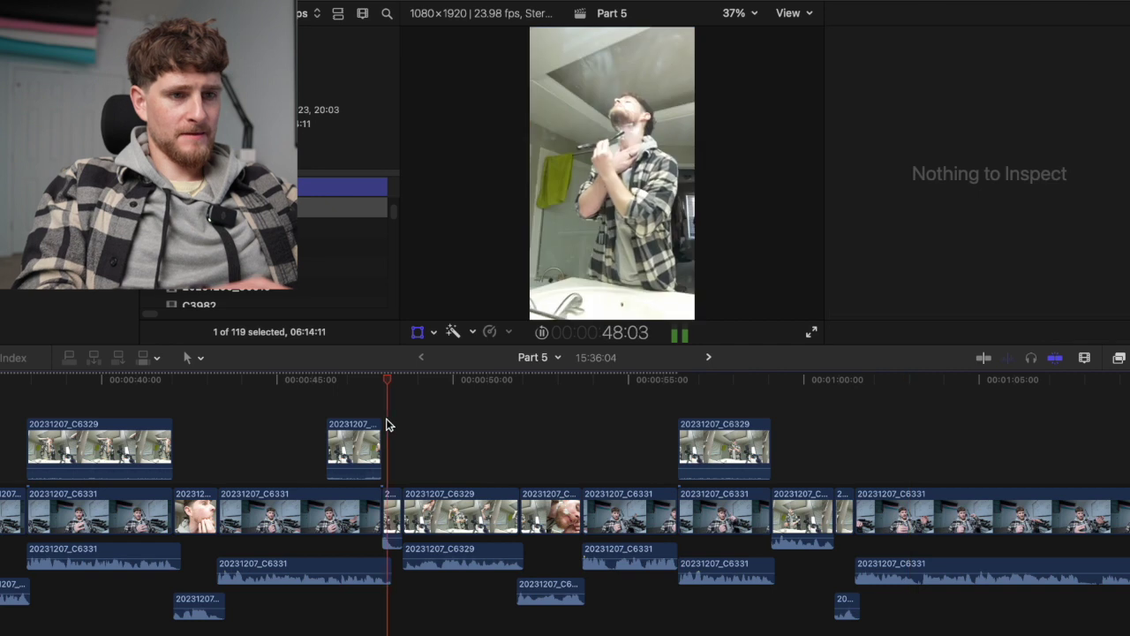
pyautogui.click(327, 408)
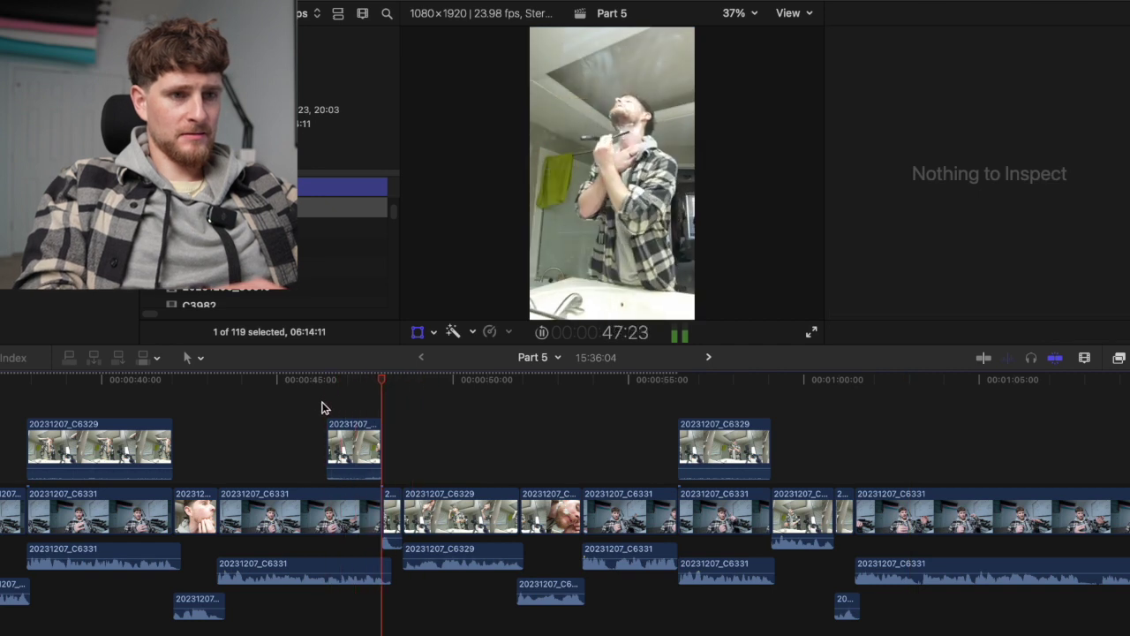
pyautogui.press('space')
pyautogui.press('super+4')
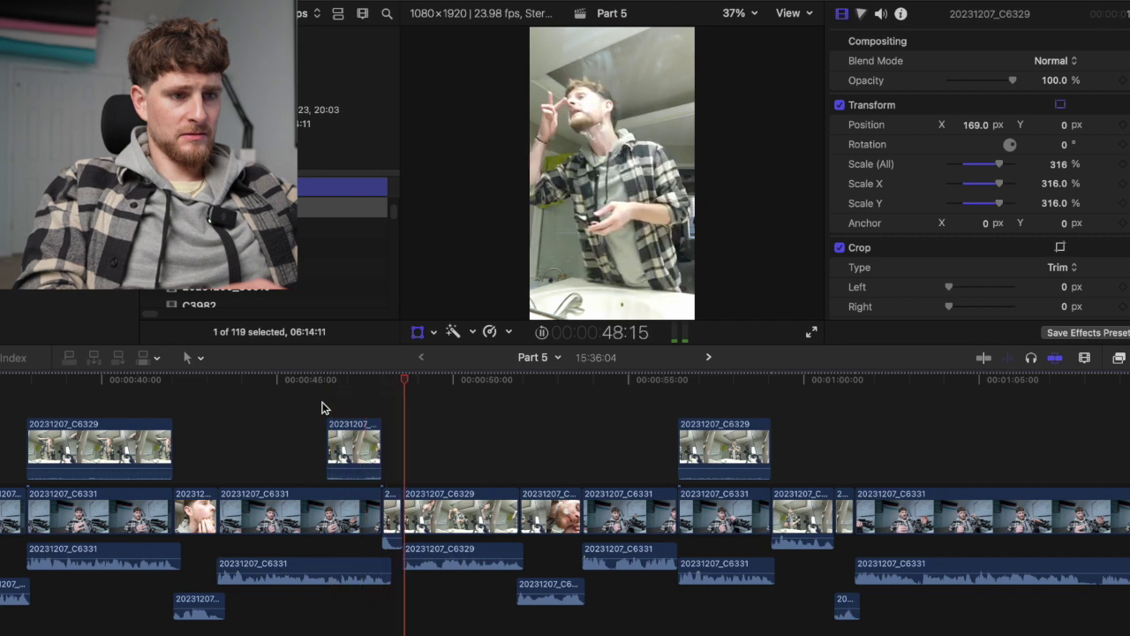
pyautogui.press('space')
pyautogui.click(375, 430)
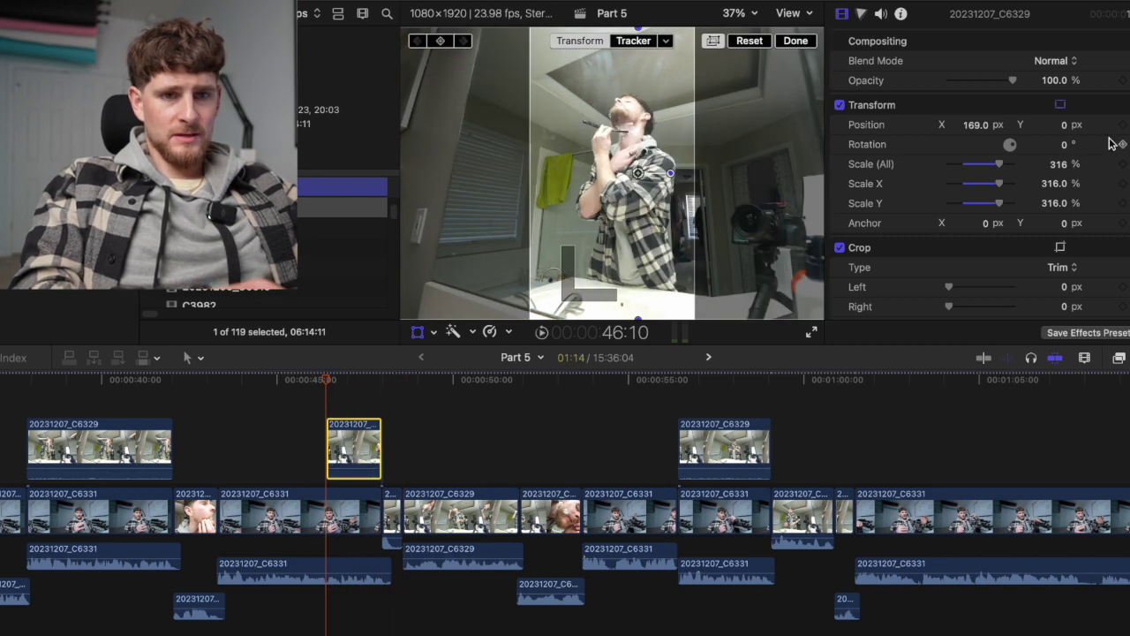
pyautogui.moveTo(1064, 166); pyautogui.dragTo(1102, 164)
pyautogui.moveTo(592, 111); pyautogui.dragTo(632, 345)
pyautogui.click(326, 400)
pyautogui.press('space')
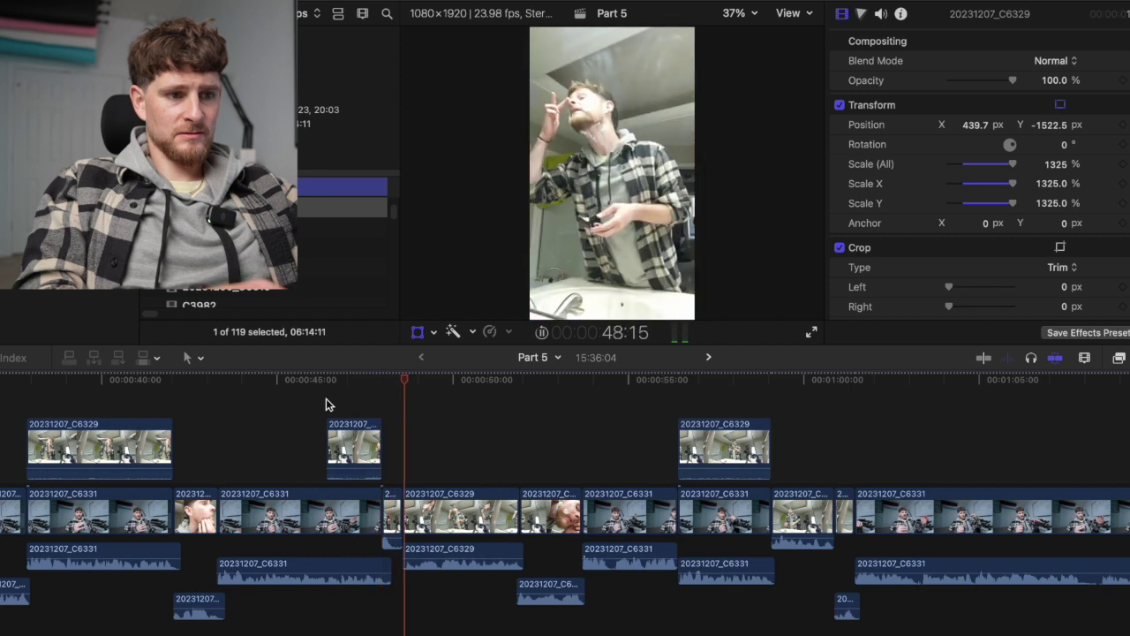
# - Set the scale of the connected clip at about 47 seconds to 920% and position it at X 472.7, Y -857.4 px
pyautogui.click(356, 446)
pyautogui.press('space')
pyautogui.click(349, 432)
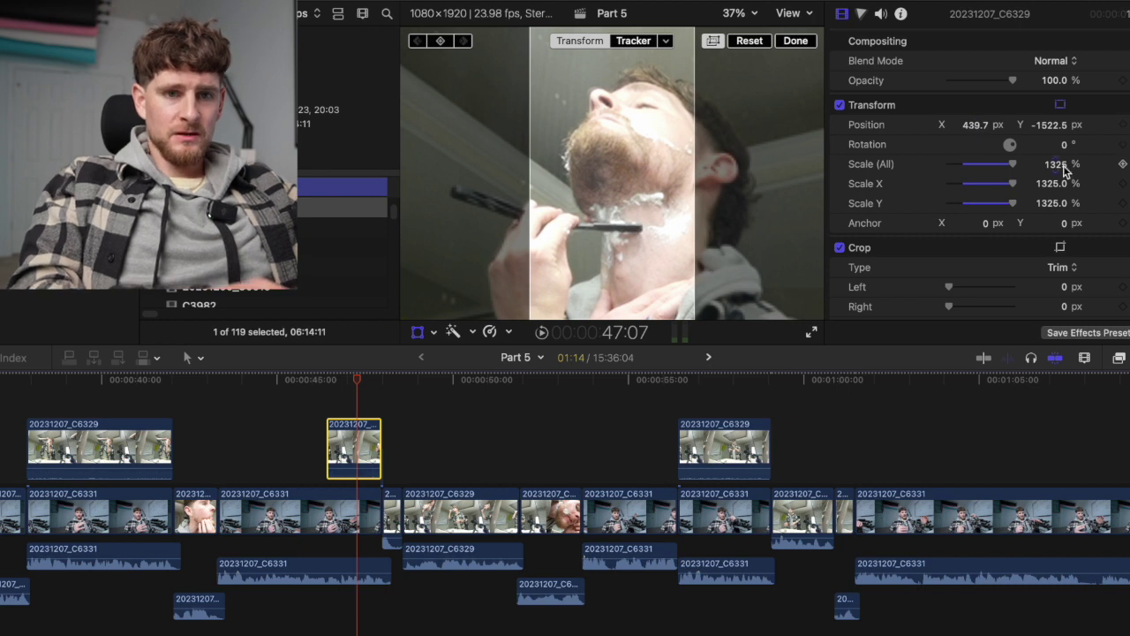
pyautogui.moveTo(1056, 170); pyautogui.dragTo(1056, 169)
pyautogui.moveTo(651, 235); pyautogui.dragTo(668, 153)
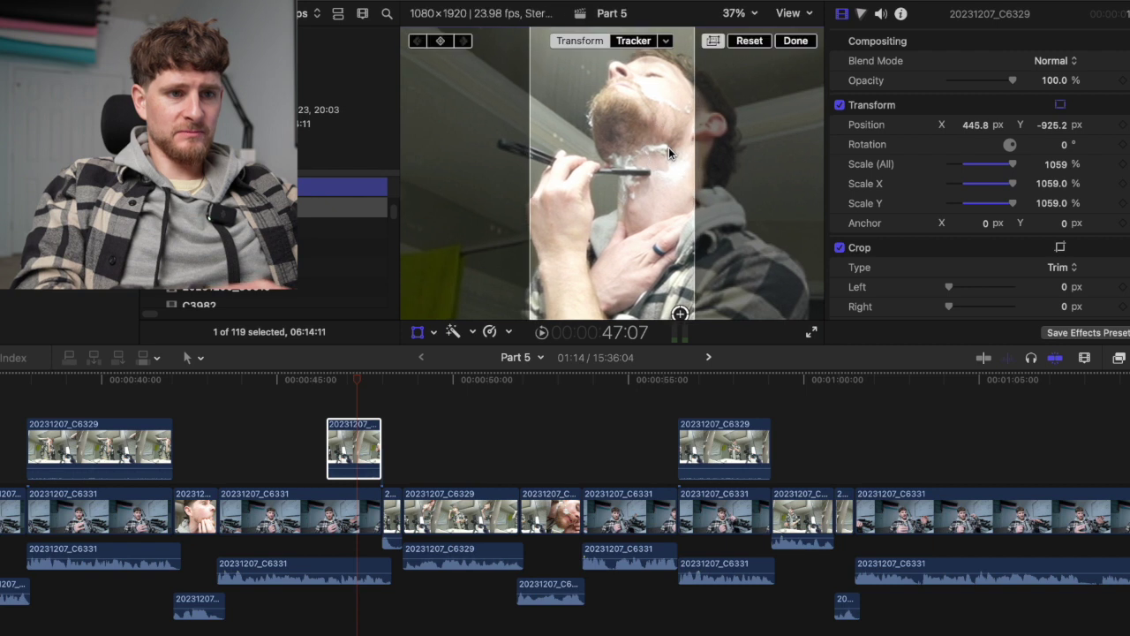
pyautogui.click(1058, 165)
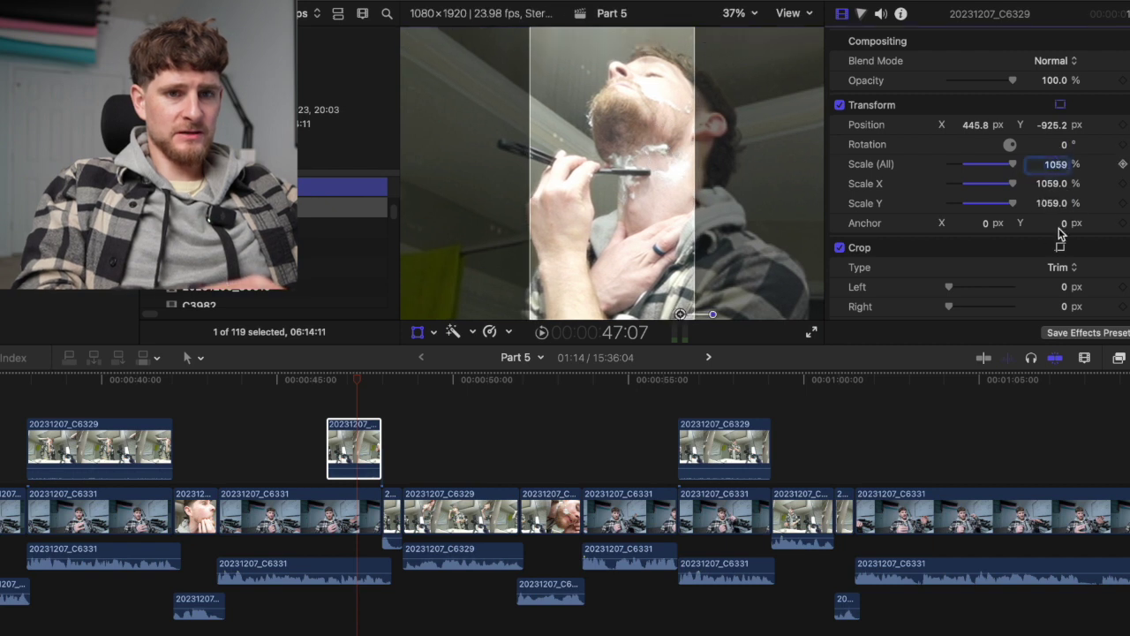
pyautogui.moveTo(1060, 171); pyautogui.dragTo(1059, 171)
pyautogui.moveTo(589, 185); pyautogui.dragTo(593, 177)
pyautogui.press('space')
pyautogui.press('space')
# - Copy the enlarged clip's attributes onto the short clip at about 48 seconds in the main storyline and review the cut
pyautogui.press('super+c')
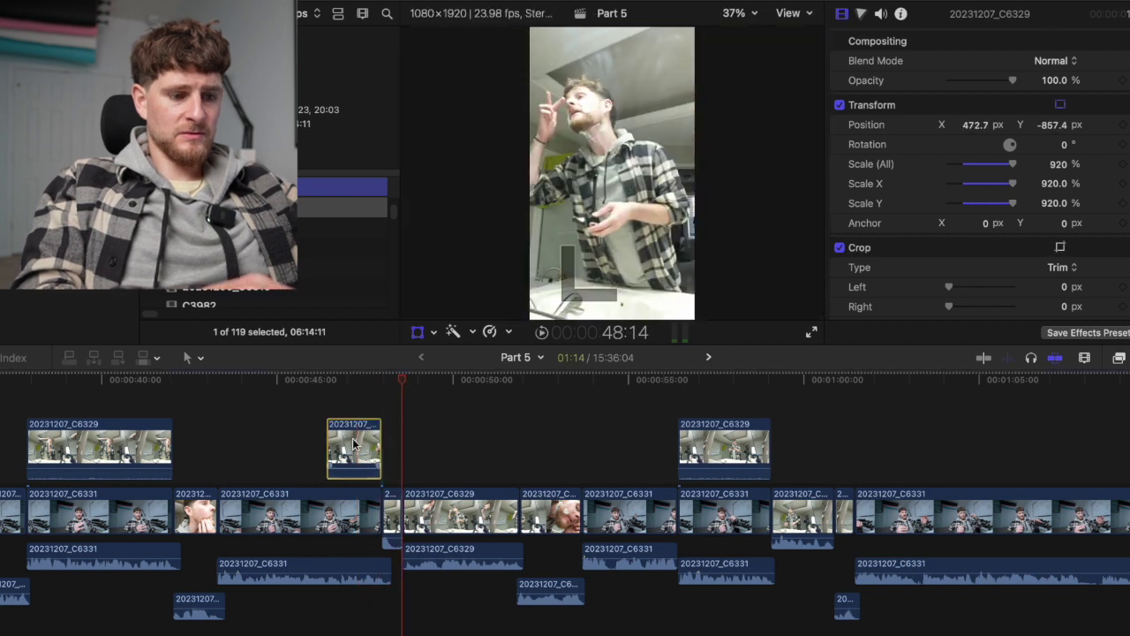
pyautogui.click(391, 517)
pyautogui.press('shift+super+v')
pyautogui.press('Return')
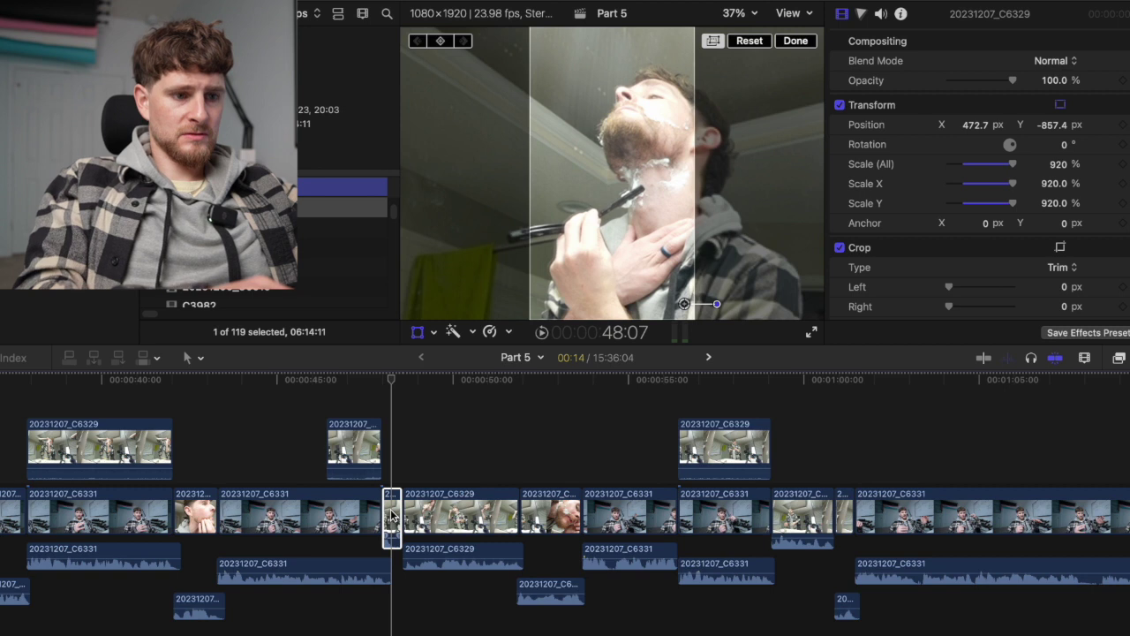
pyautogui.click(333, 399)
pyautogui.press('space')
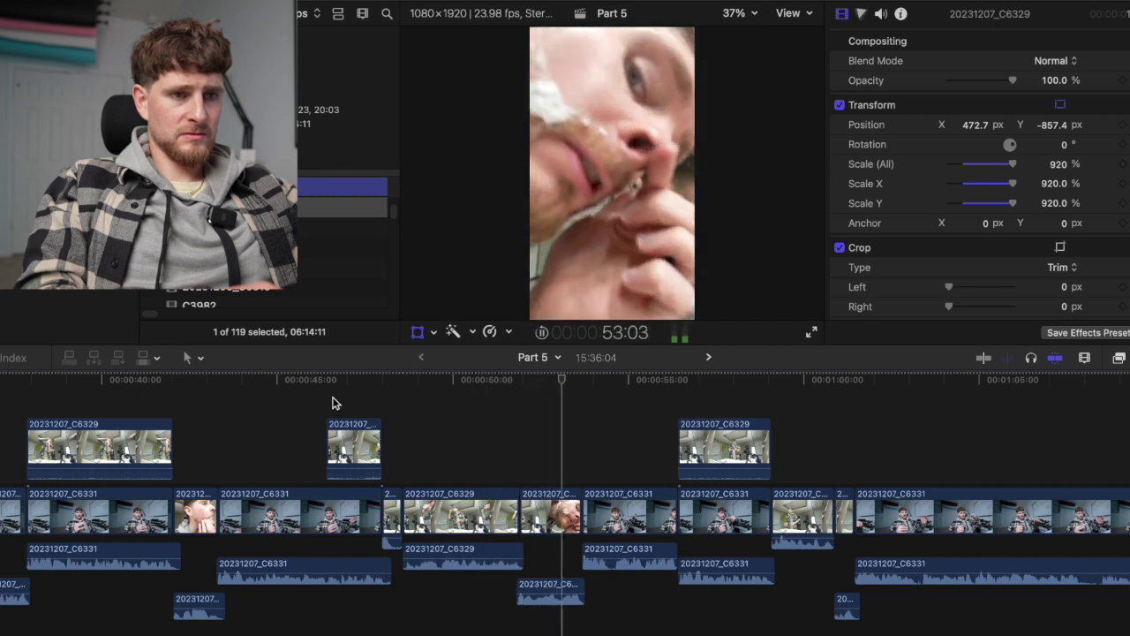
# - Scale the talking-head 20231207_C6331 clip at about 36 seconds to 625% and play the edit through to its end
pyautogui.press('super+minus')
pyautogui.press('super+minus')
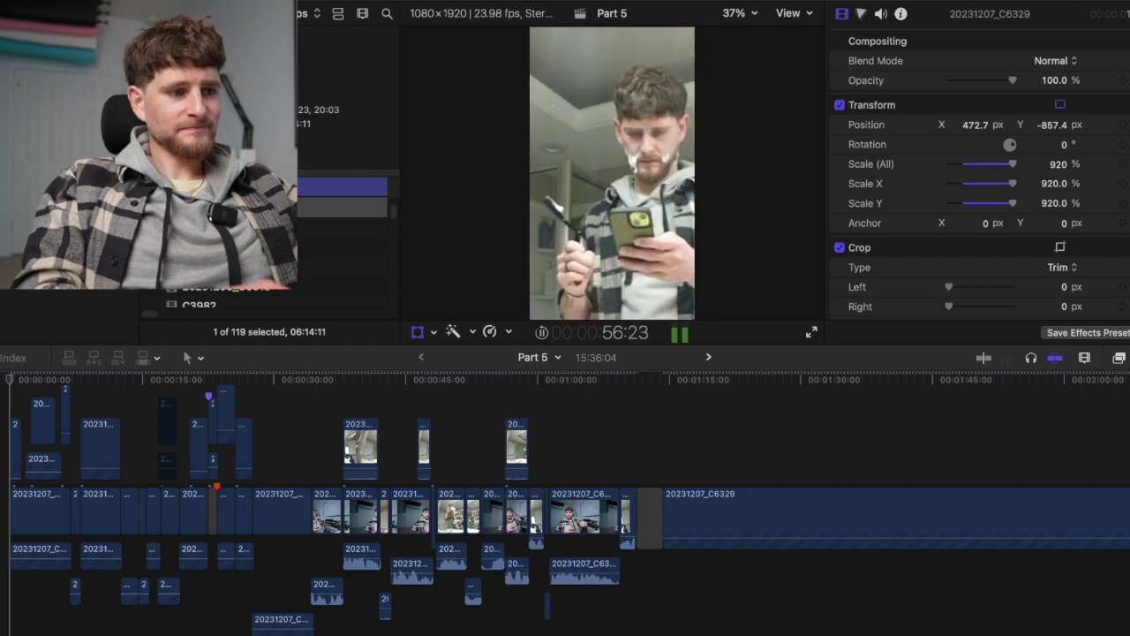
pyautogui.press('Home')
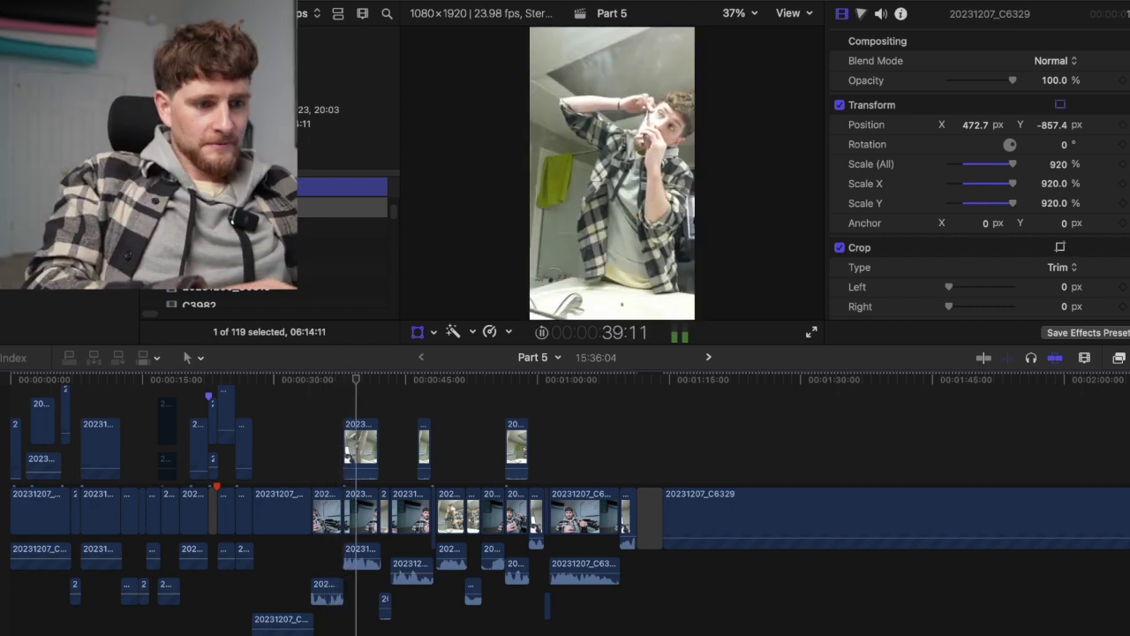
pyautogui.click(327, 508)
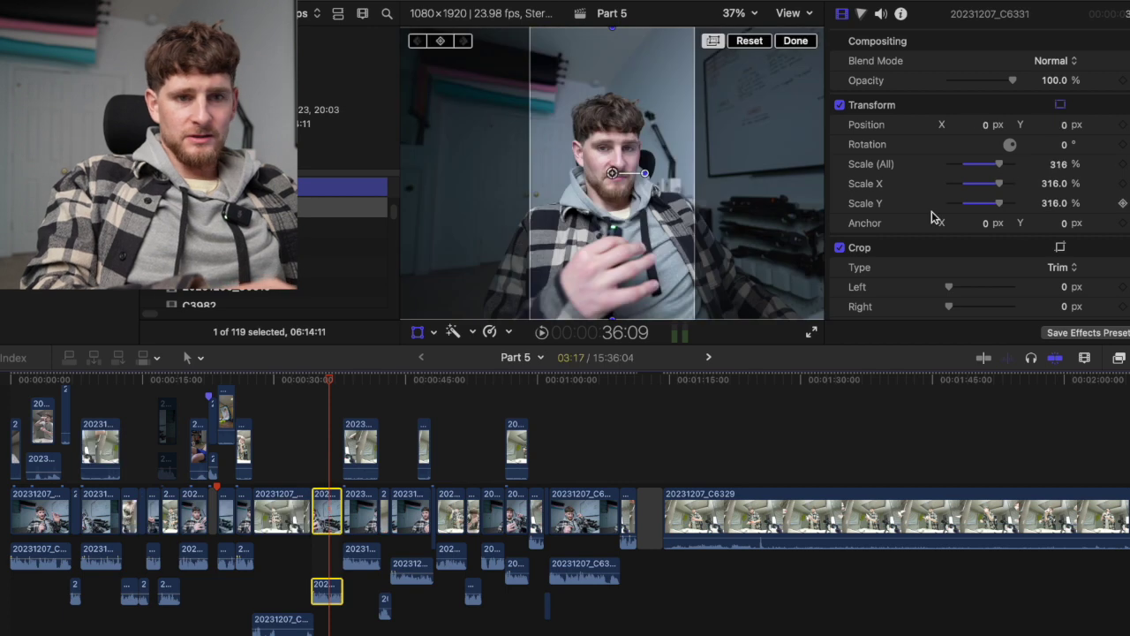
pyautogui.write('625')
pyautogui.press('Return')
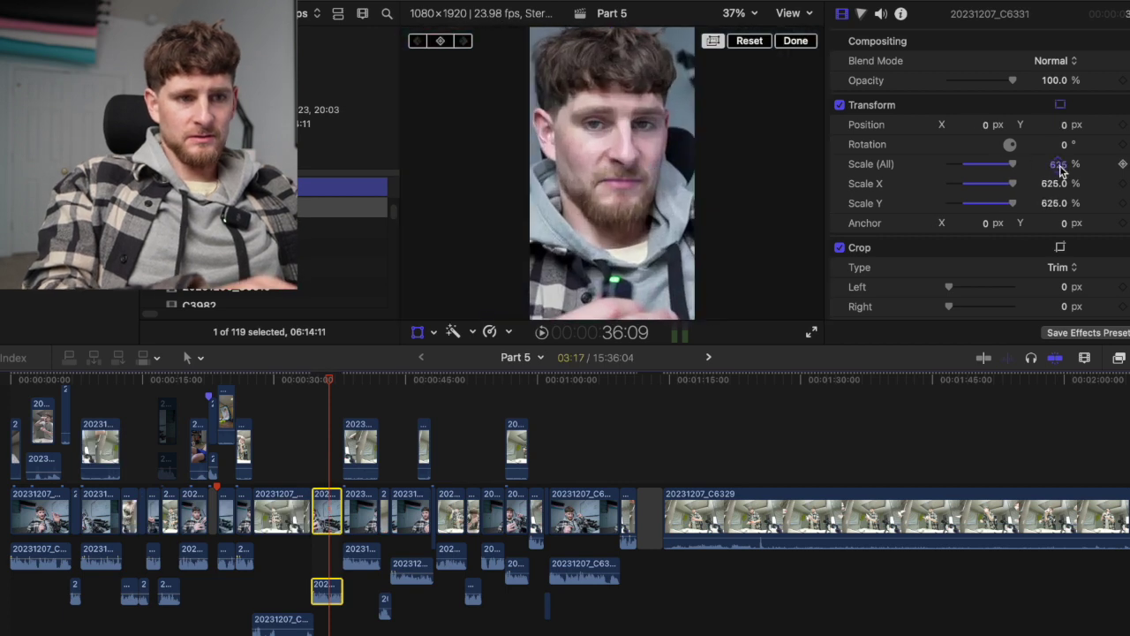
pyautogui.press('space')
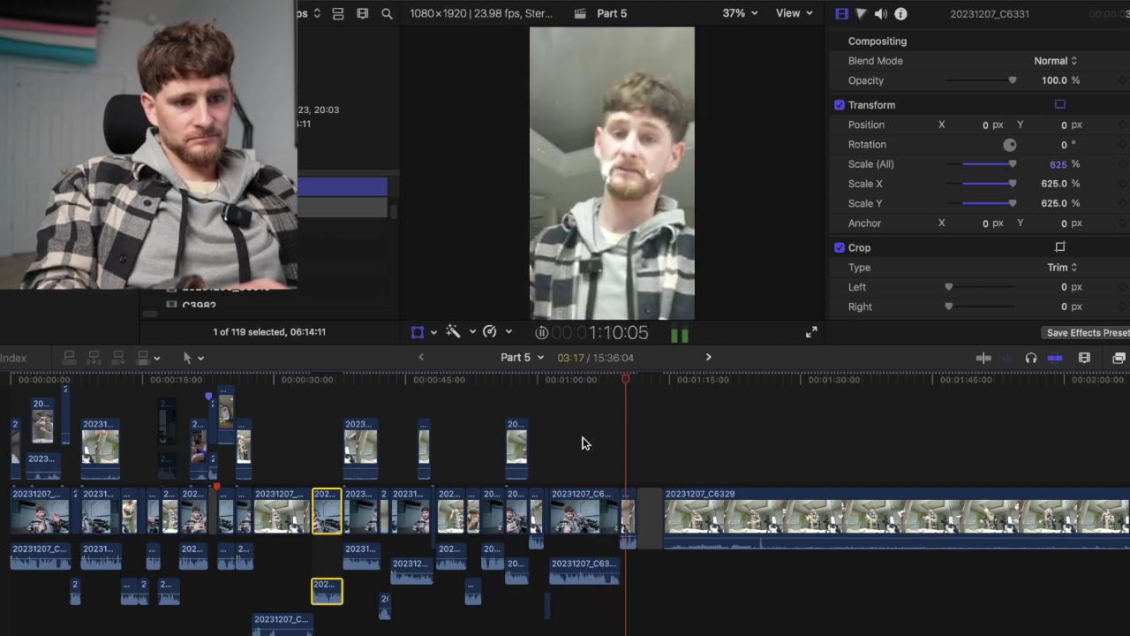
# - Look through the unused 20231207_C6329 footage between about 10:36 and 11:02 for a suitable cutaway
pyautogui.press('space')
pyautogui.press('super+minus')
pyautogui.press('super+minus')
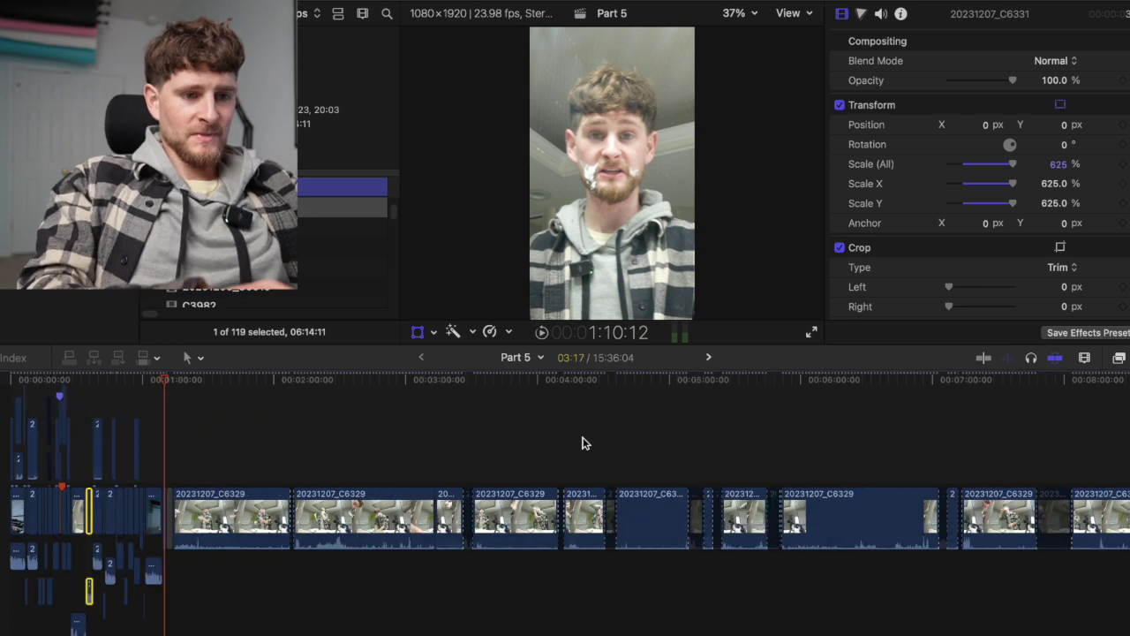
pyautogui.hscroll(10, 582, 442)
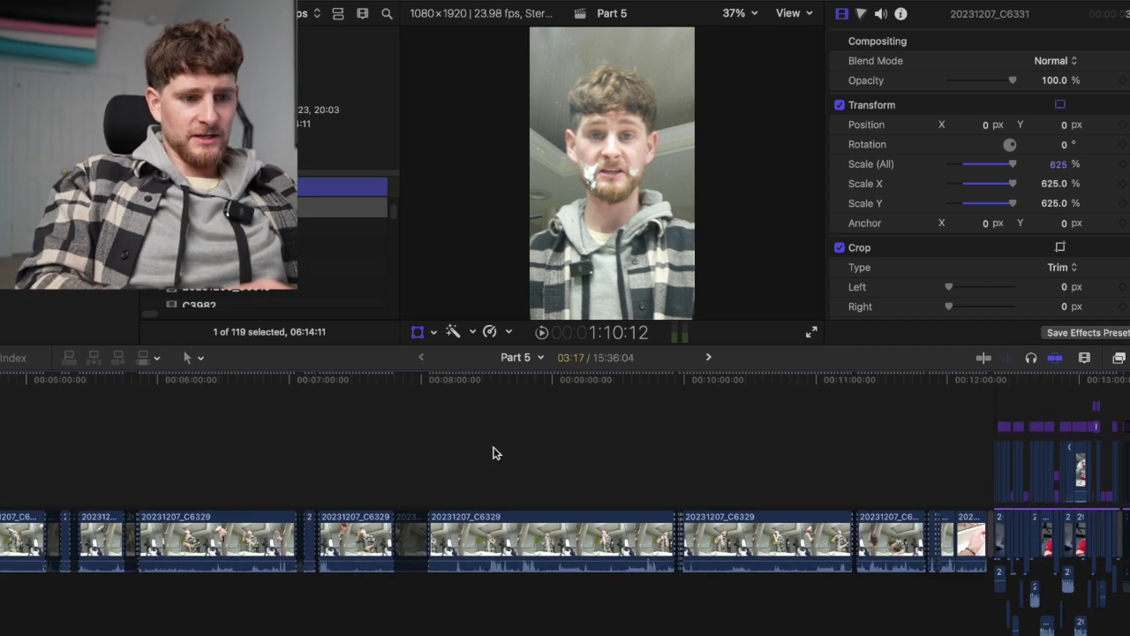
pyautogui.moveTo(510, 403); pyautogui.dragTo(819, 421)
pyautogui.press('space')
pyautogui.moveTo(822, 379); pyautogui.dragTo(753, 381)
pyautogui.press('space')
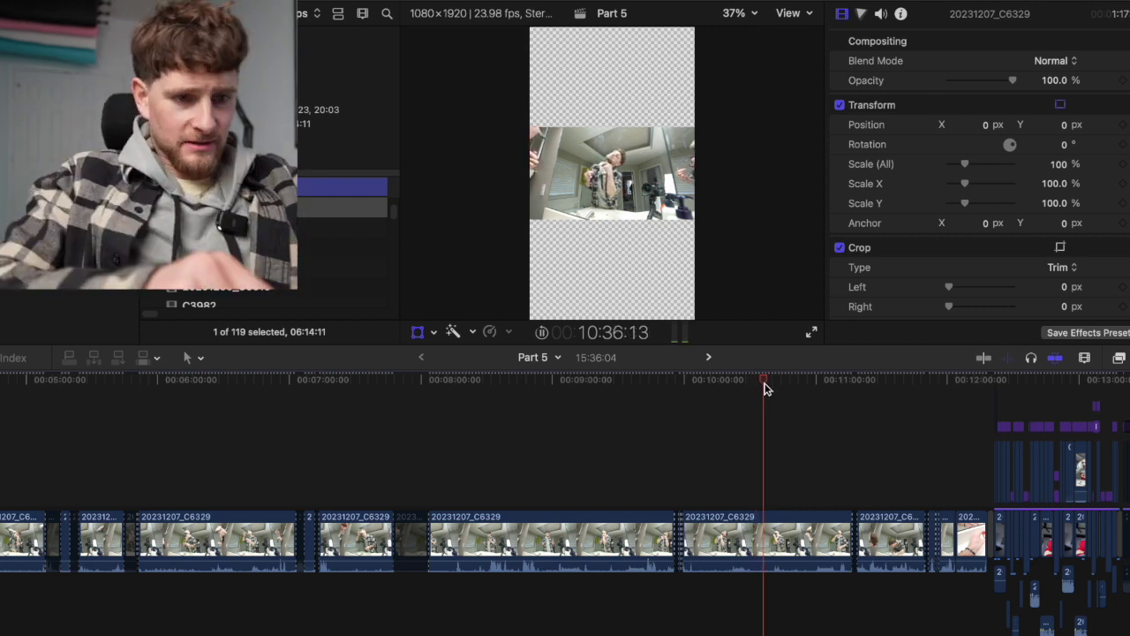
pyautogui.click(810, 478)
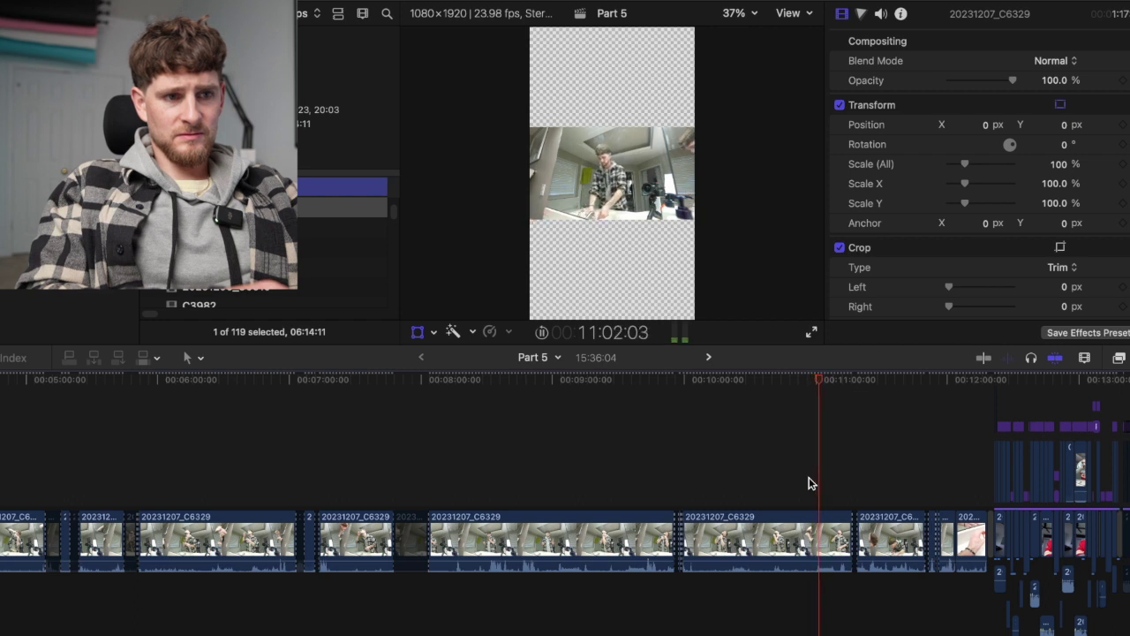
# - Cut a section of about 4.5 seconds, starting near 11:00, out of the 20231207_C6329 footage and disable it
pyautogui.hotkey('shift', 't')
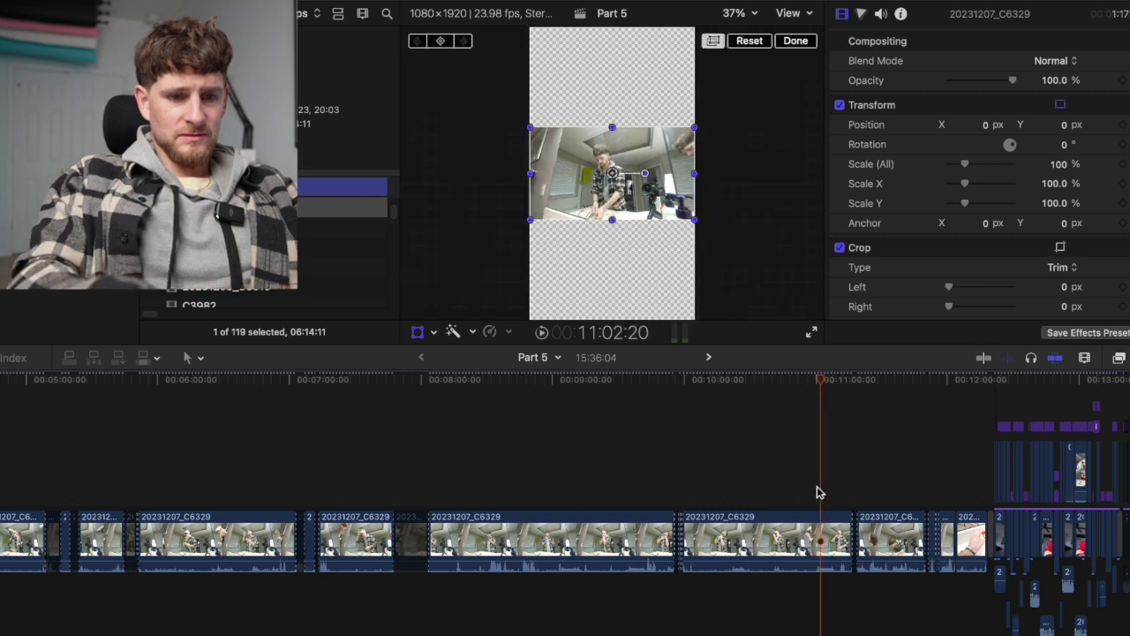
pyautogui.press('super+equal')
pyautogui.press('super+equal')
pyautogui.moveTo(820, 381)
pyautogui.mouseDown()
pyautogui.moveTo(800, 383)
pyautogui.moveTo(838, 383)
pyautogui.mouseUp()
pyautogui.press('super+b')
pyautogui.press('super+b')
pyautogui.click(820, 543)
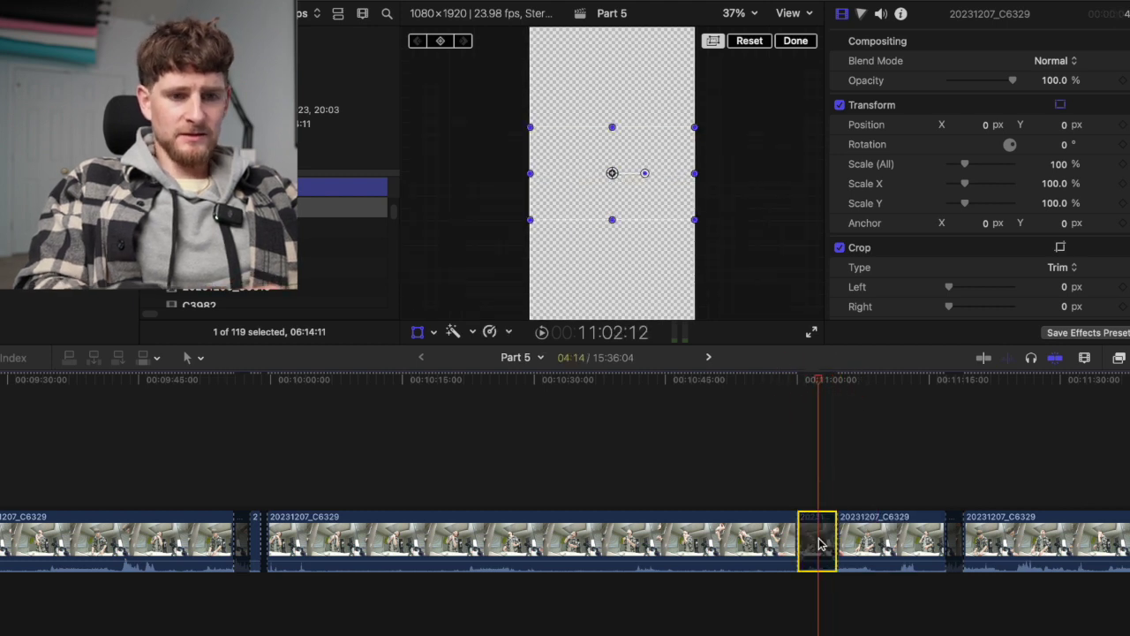
# - Paste the cut-out section as an enabled connected clip above the talking-head clip at about 1:06 and preview it
pyautogui.hotkey('shift', 'z')
pyautogui.click(562, 447)
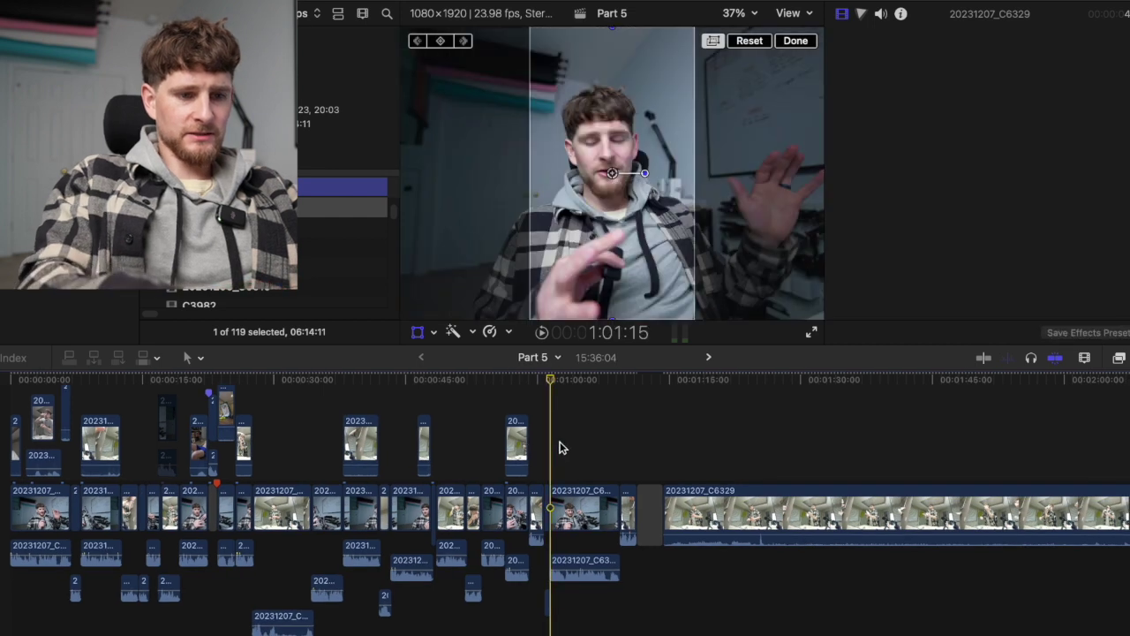
pyautogui.press('super+equal')
pyautogui.click(824, 469)
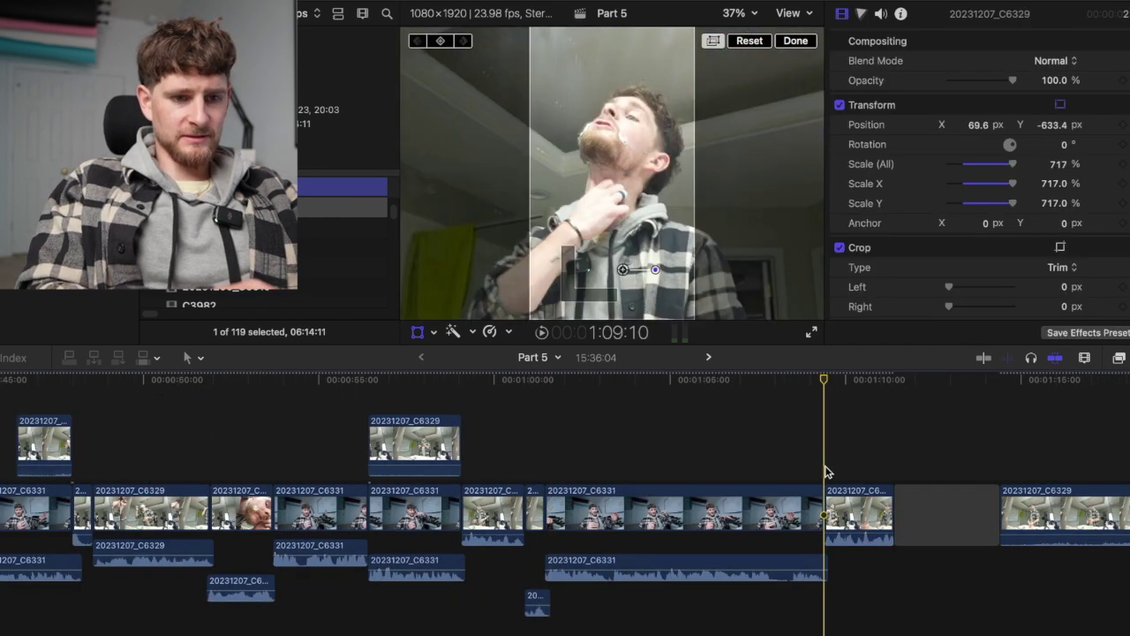
pyautogui.hotkey('alt', 'v')
pyautogui.moveTo(827, 459); pyautogui.dragTo(773, 454)
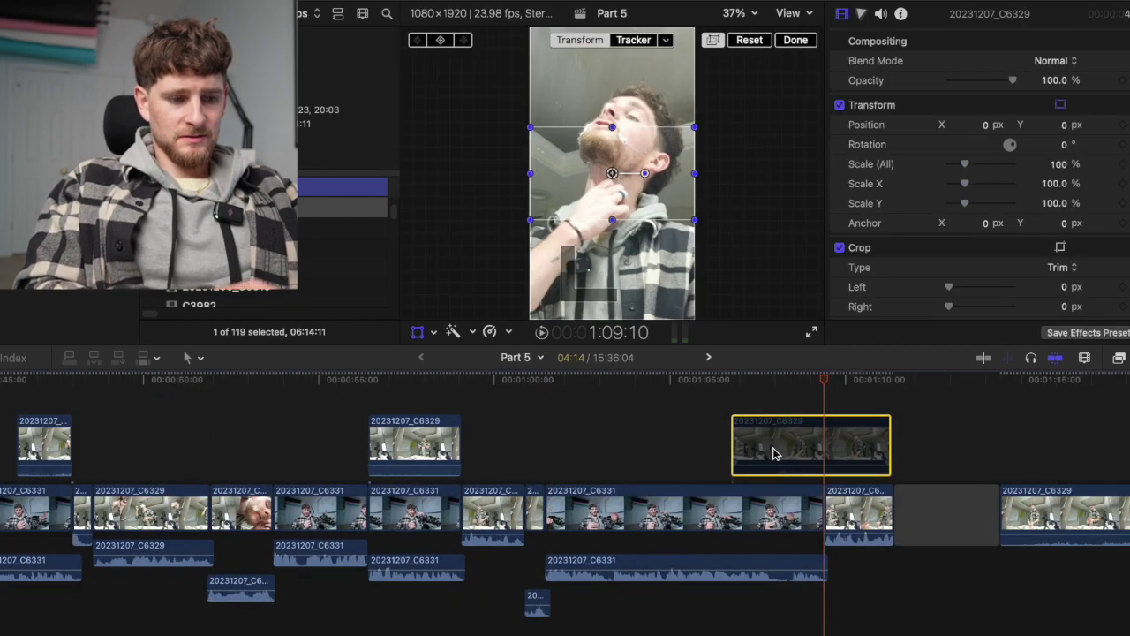
pyautogui.click(694, 428)
pyautogui.press('space')
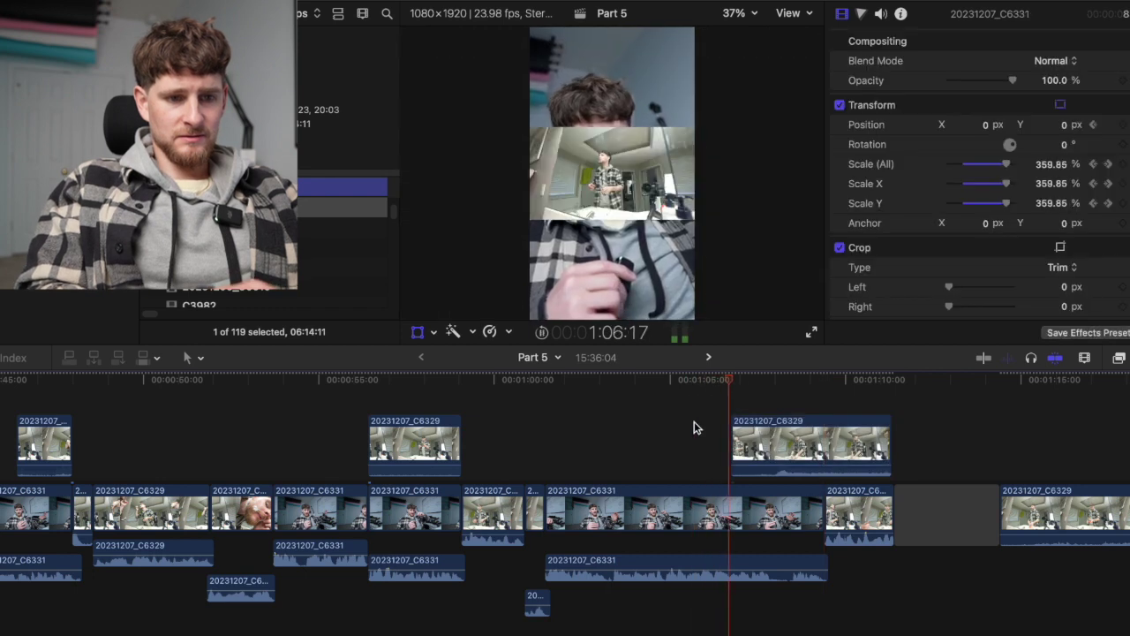
# - Move the connected cutaway slightly earlier so it starts at about 1:06:15, and play the transition
pyautogui.press('space')
pyautogui.hotkey('shift', 't')
pyautogui.moveTo(754, 397); pyautogui.dragTo(766, 439)
pyautogui.click(698, 421)
pyautogui.press('space')
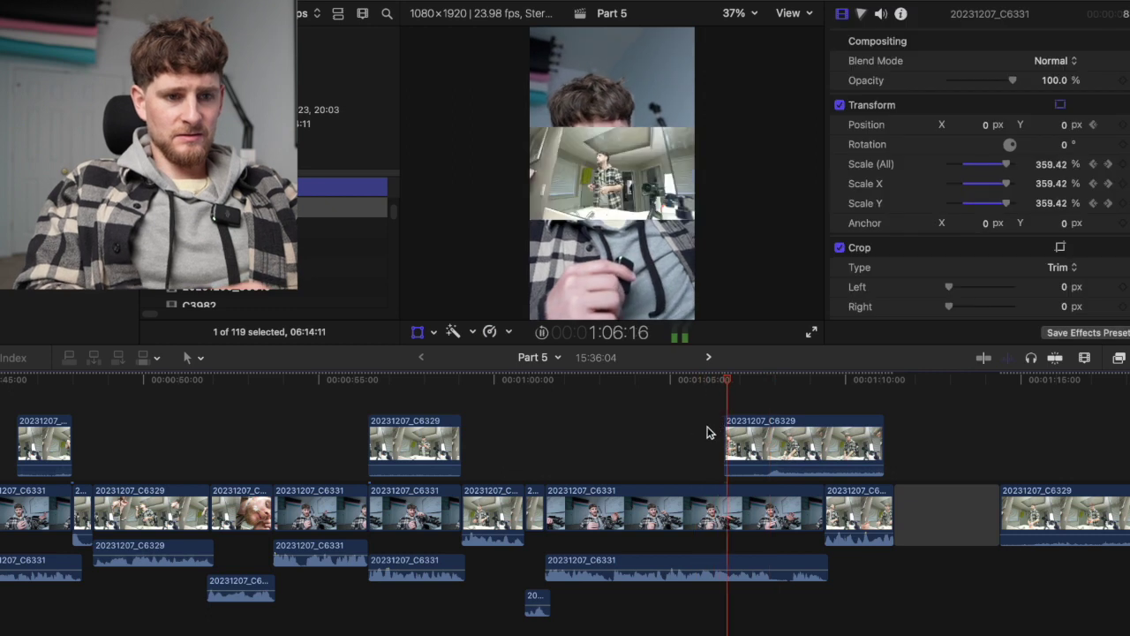
# - Copy the attributes of the main-storyline clip at about 1:10 onto the connected cutaway, giving it the same 717% scale and position
pyautogui.press('space')
pyautogui.click(856, 513)
pyautogui.click(799, 445)
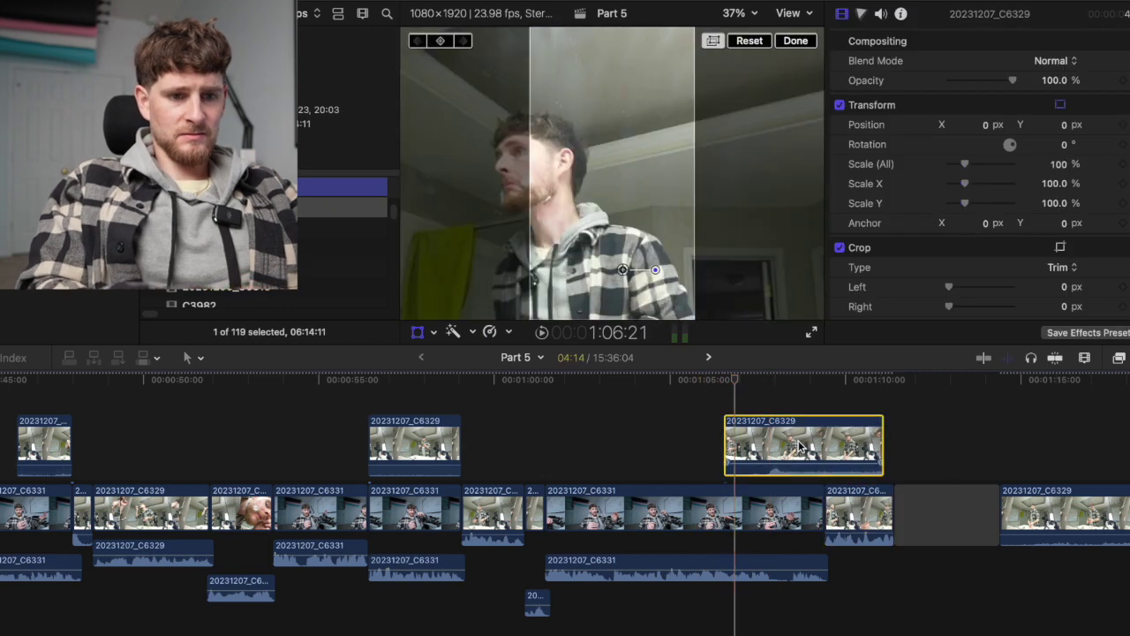
pyautogui.moveTo(839, 395); pyautogui.dragTo(822, 392)
pyautogui.click(823, 449)
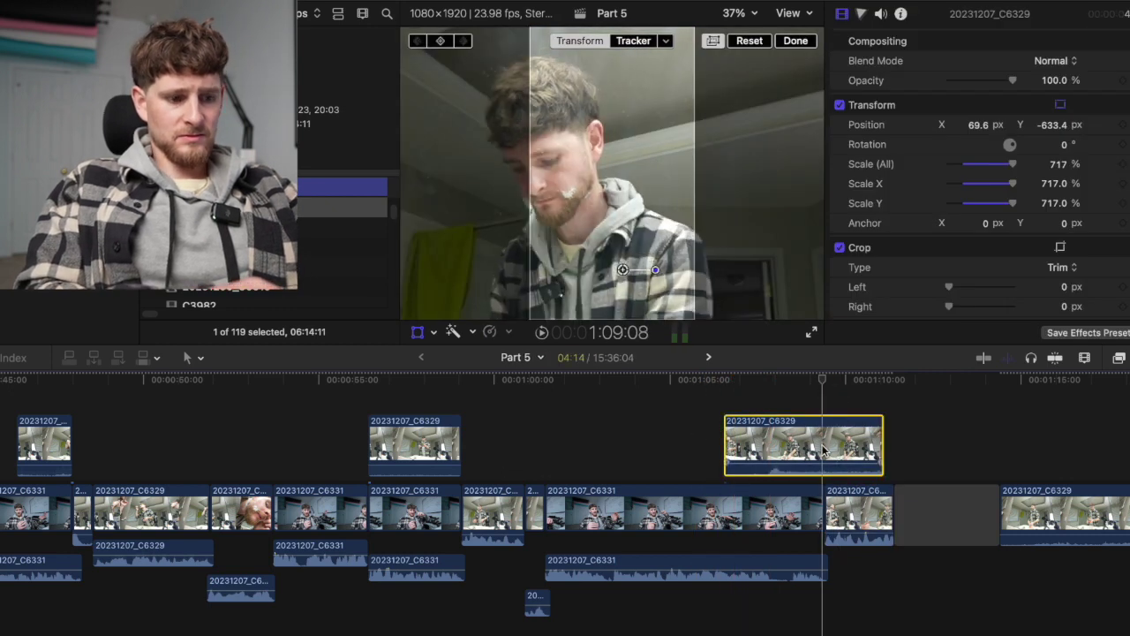
# - Expand the cutaway's audio and video, trim its video to end at about 1:09:08 and its audio slightly past that
pyautogui.hotkey('ctrl', 's')
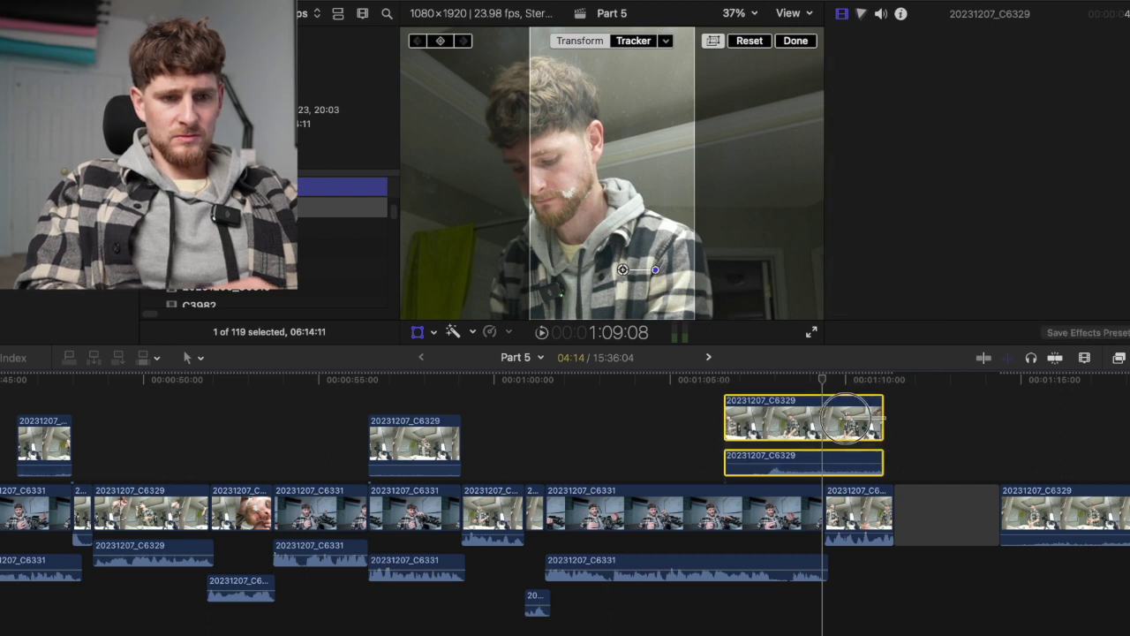
pyautogui.moveTo(882, 423); pyautogui.dragTo(823, 424)
pyautogui.press('n')
pyautogui.moveTo(878, 456); pyautogui.dragTo(839, 458)
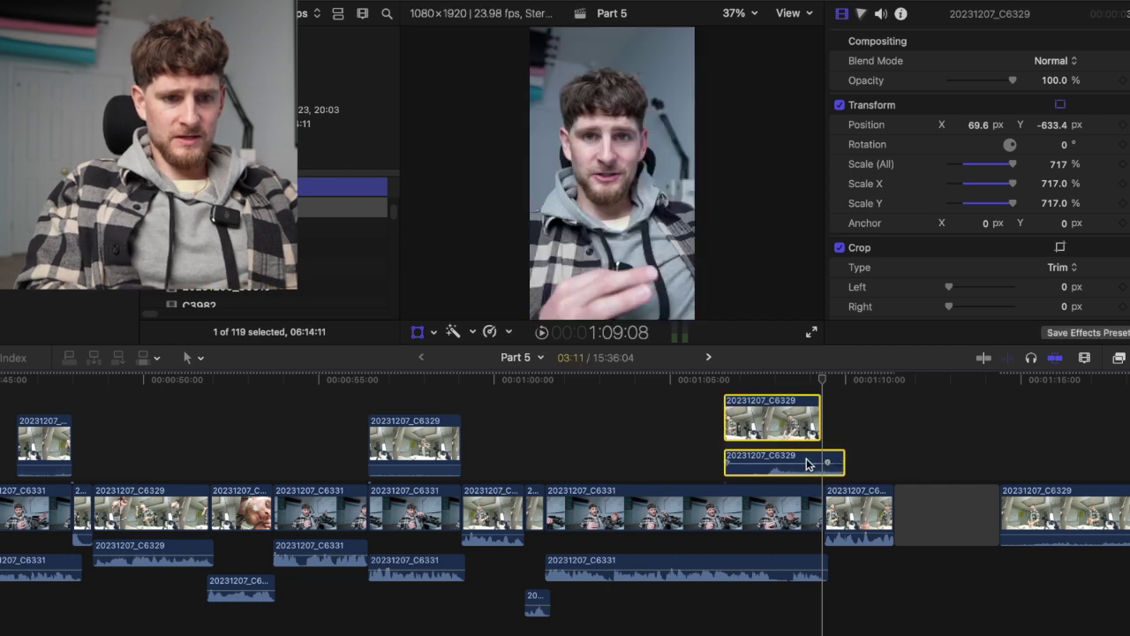
pyautogui.click(690, 415)
pyautogui.press('space')
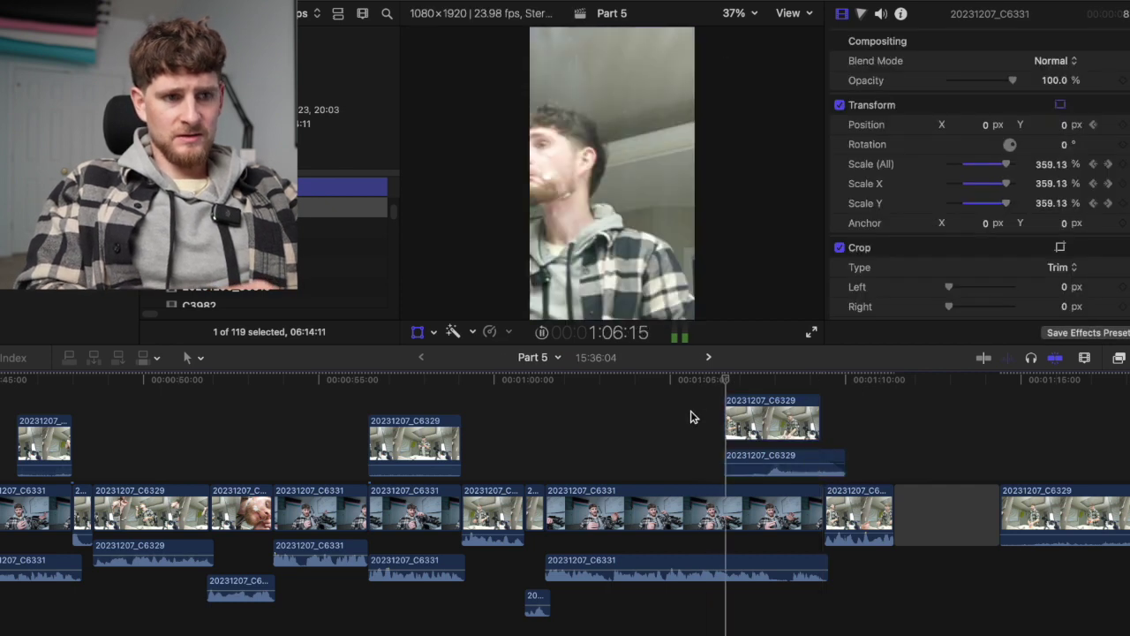
# - Set the connected cutaway's scale to 318% and position it at X 243.2, Y 199.6 px, then preview it
pyautogui.click(770, 422)
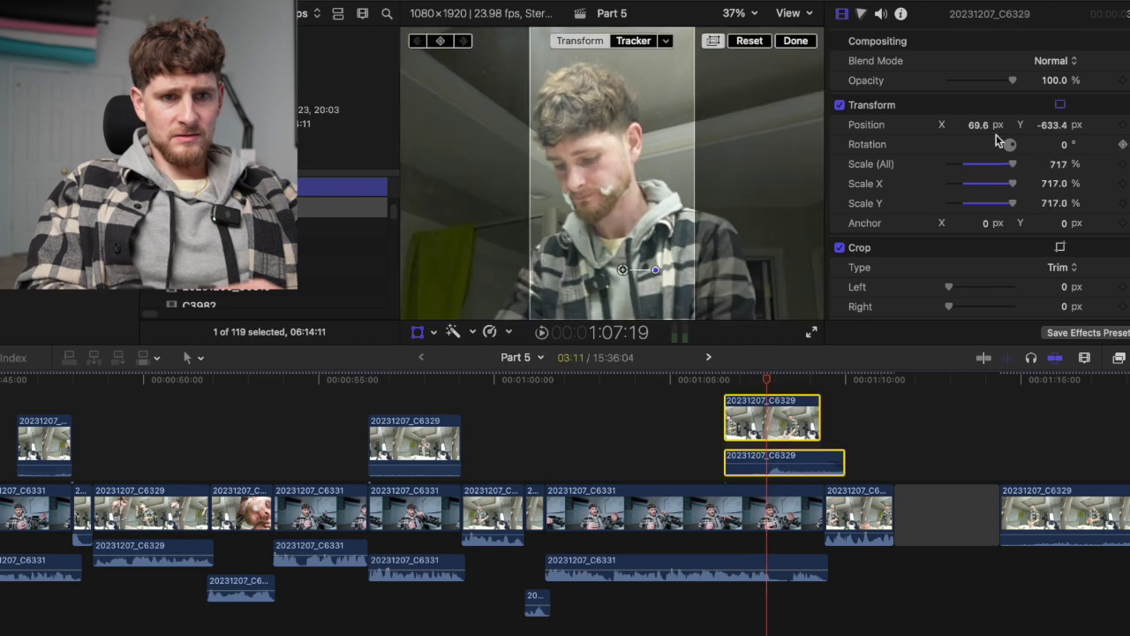
pyautogui.moveTo(1058, 164); pyautogui.dragTo(1058, 167)
pyautogui.moveTo(617, 236); pyautogui.dragTo(666, 194)
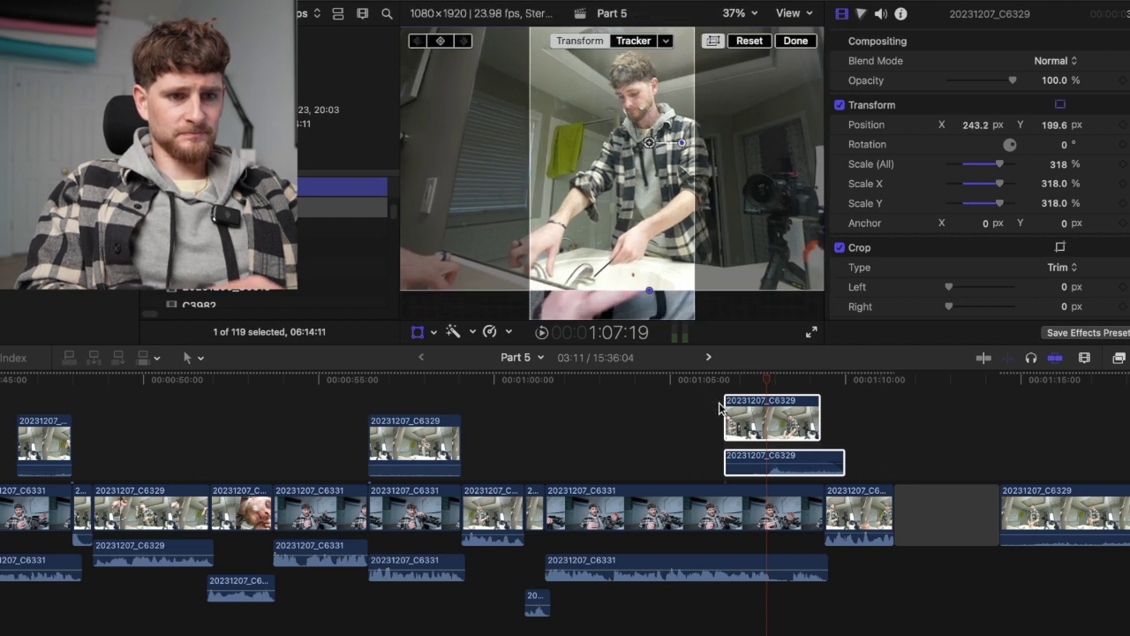
pyautogui.click(696, 399)
pyautogui.press('space')
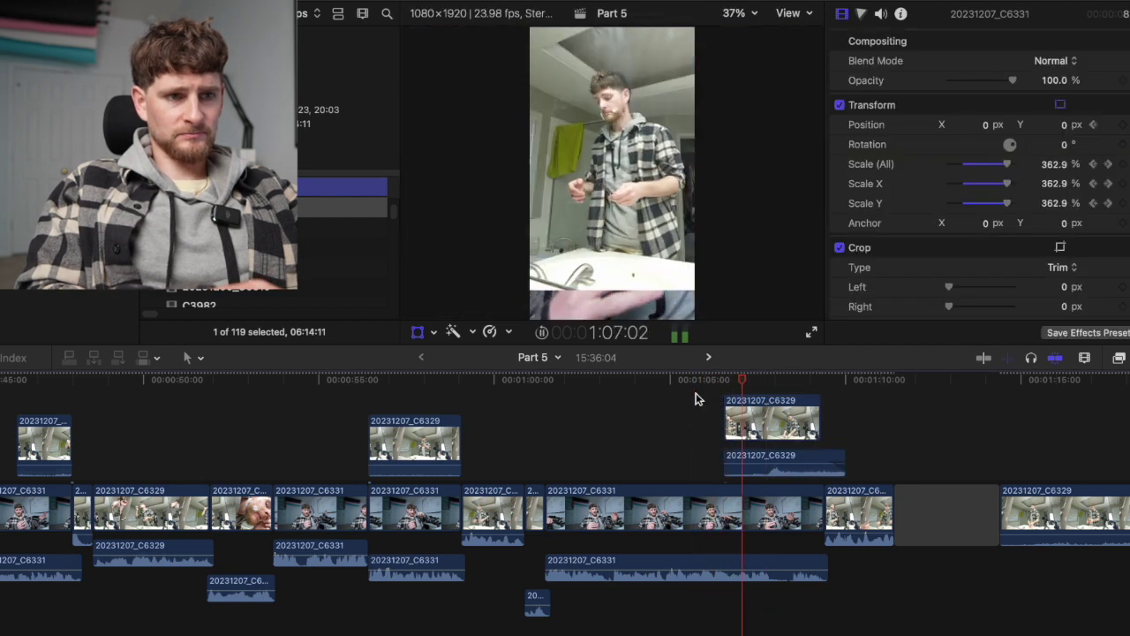
# - Extend the start of the cutaway's video back to about 1:05, leaving its audio start in place, and play the result
pyautogui.click(609, 409)
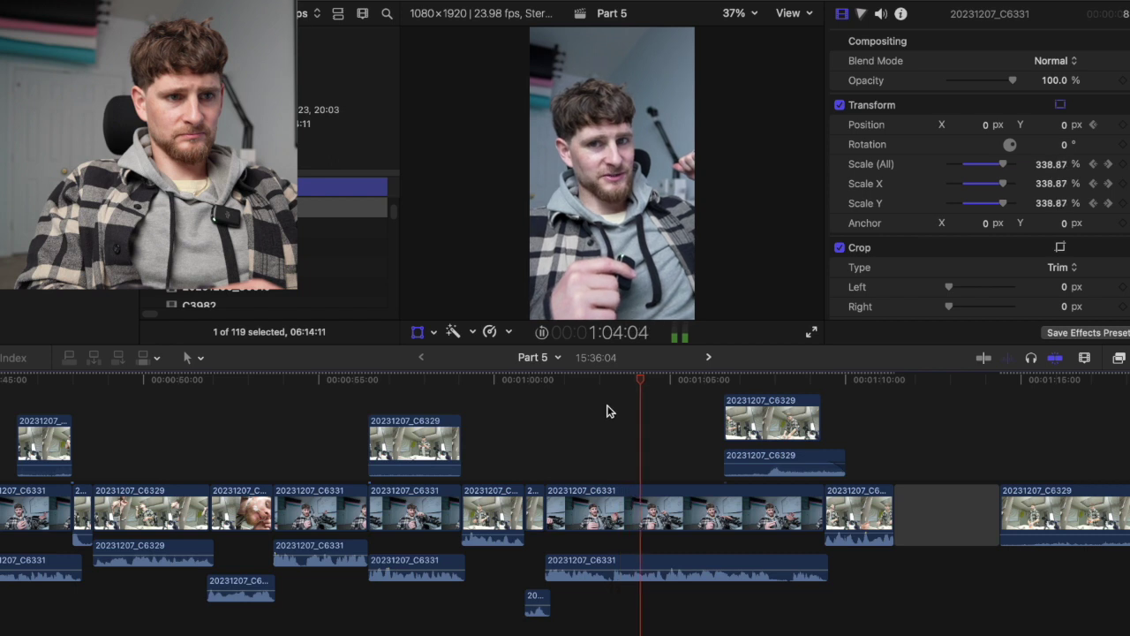
pyautogui.press('space')
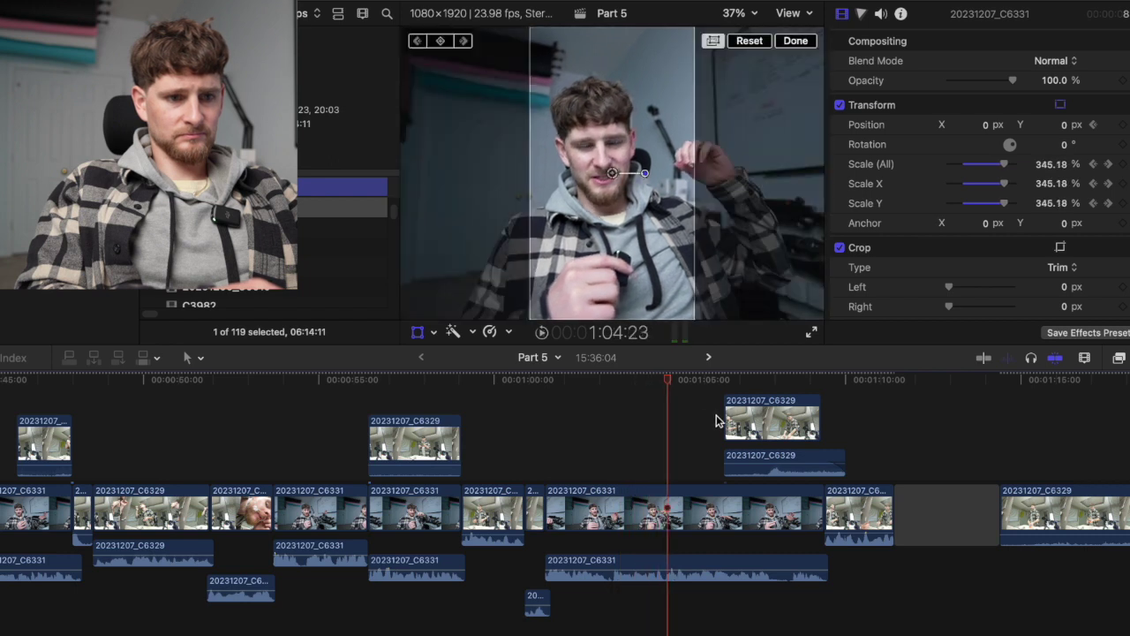
pyautogui.moveTo(726, 418); pyautogui.dragTo(663, 419)
pyautogui.press('space')
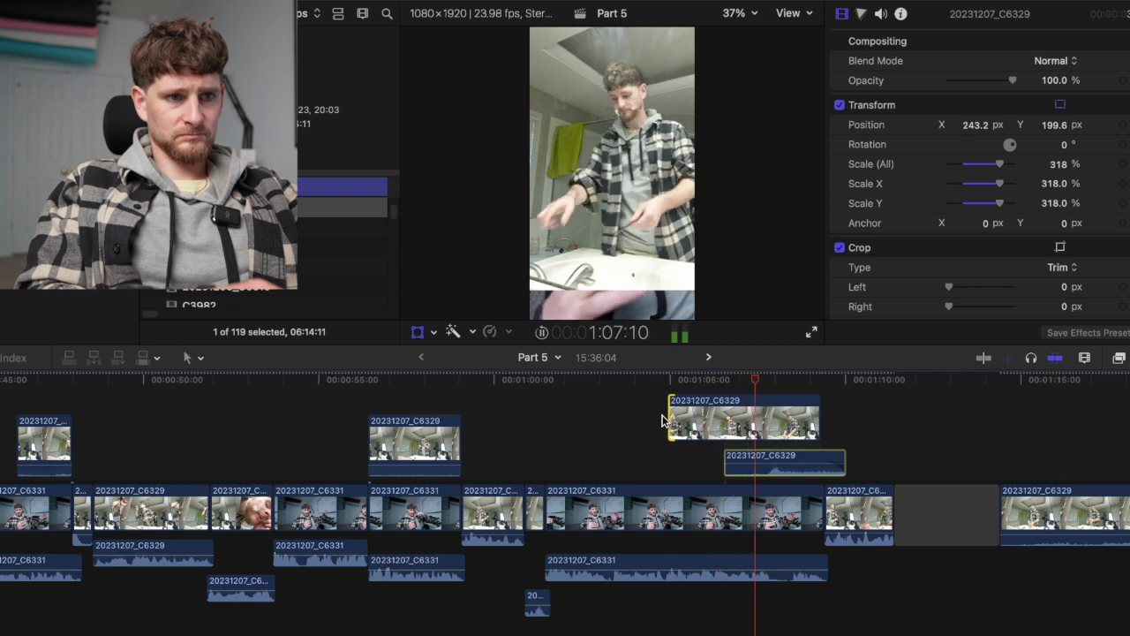
pyautogui.press('space')
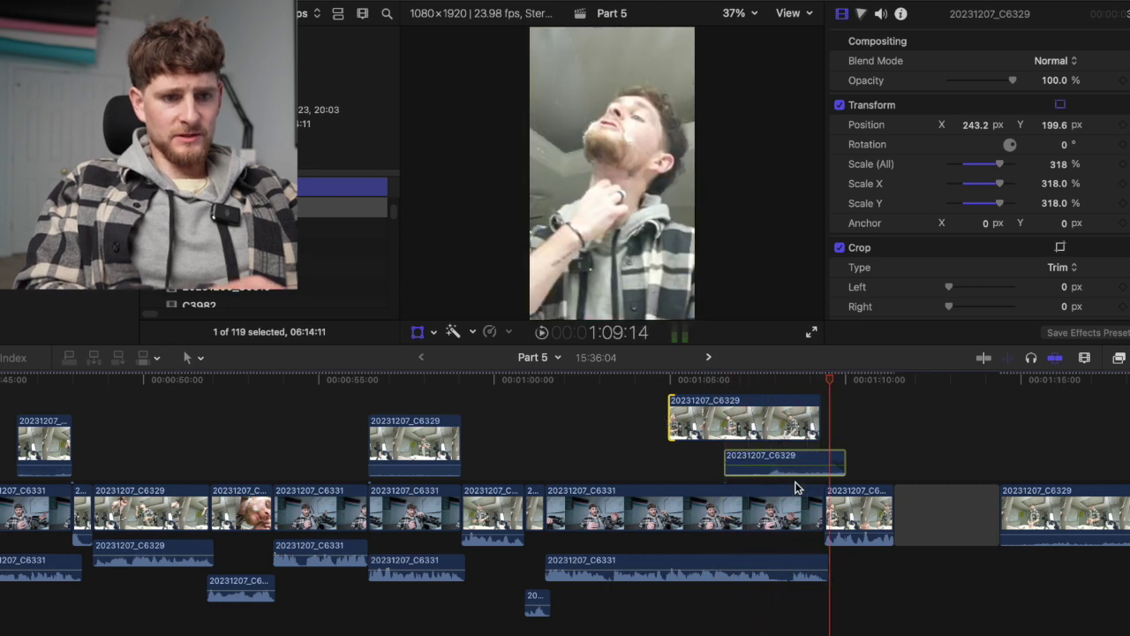
# - Extend the end of the cutaway's video to the cut at about 1:09:10 and set the talking-head audio below to 2.0 dB
pyautogui.click(643, 468)
pyautogui.press('space')
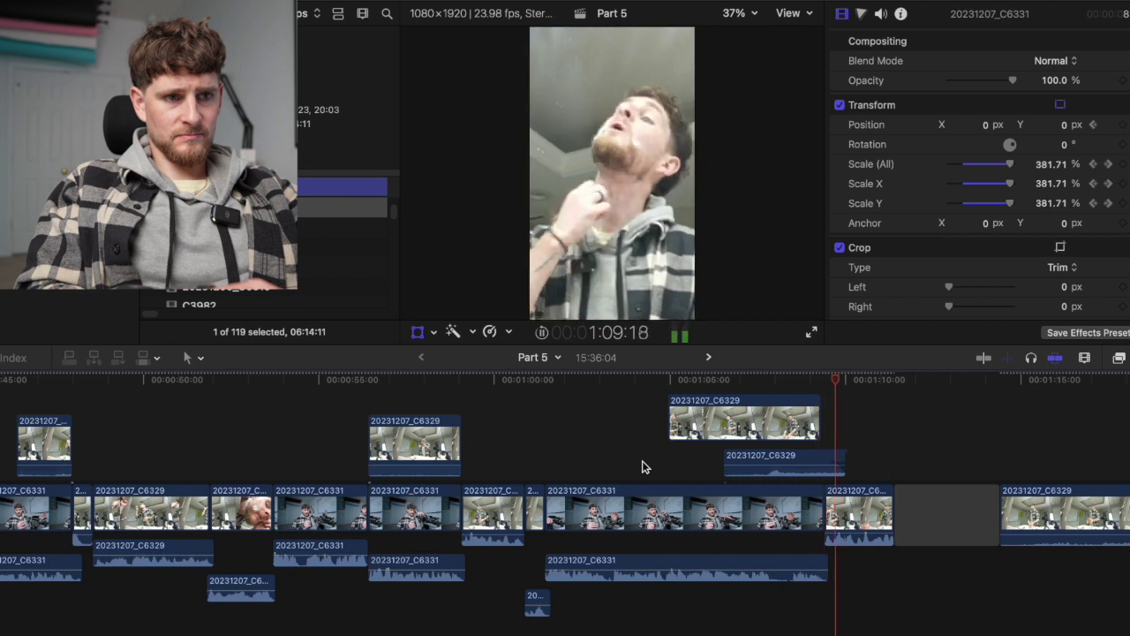
pyautogui.moveTo(812, 424); pyautogui.dragTo(822, 415)
pyautogui.click(669, 382)
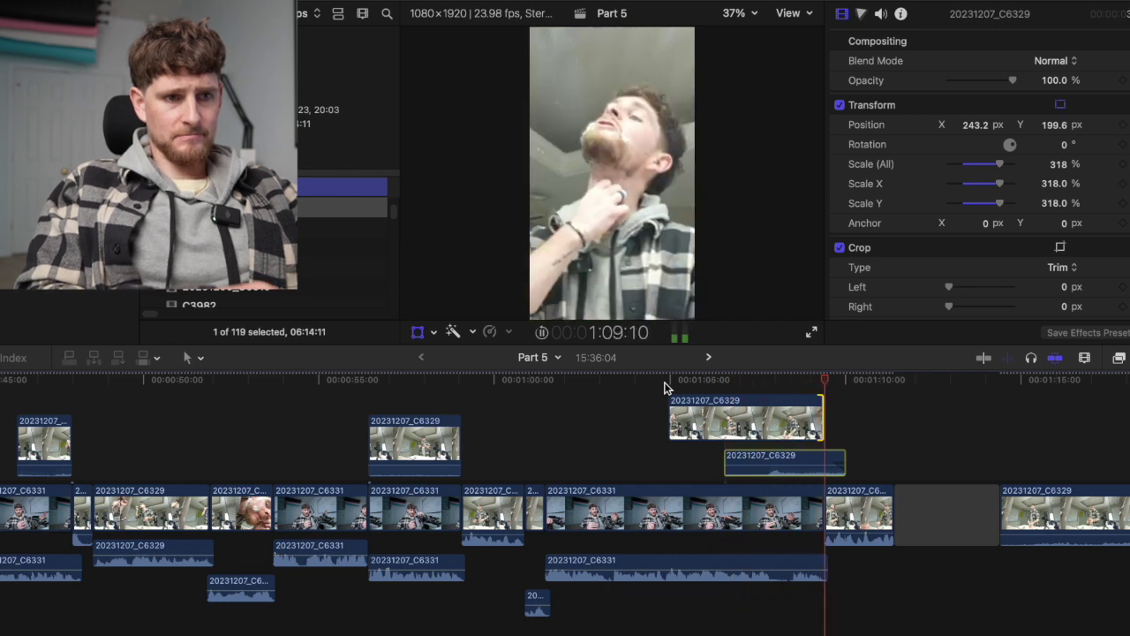
pyautogui.press('space')
pyautogui.moveTo(687, 569); pyautogui.dragTo(687, 566)
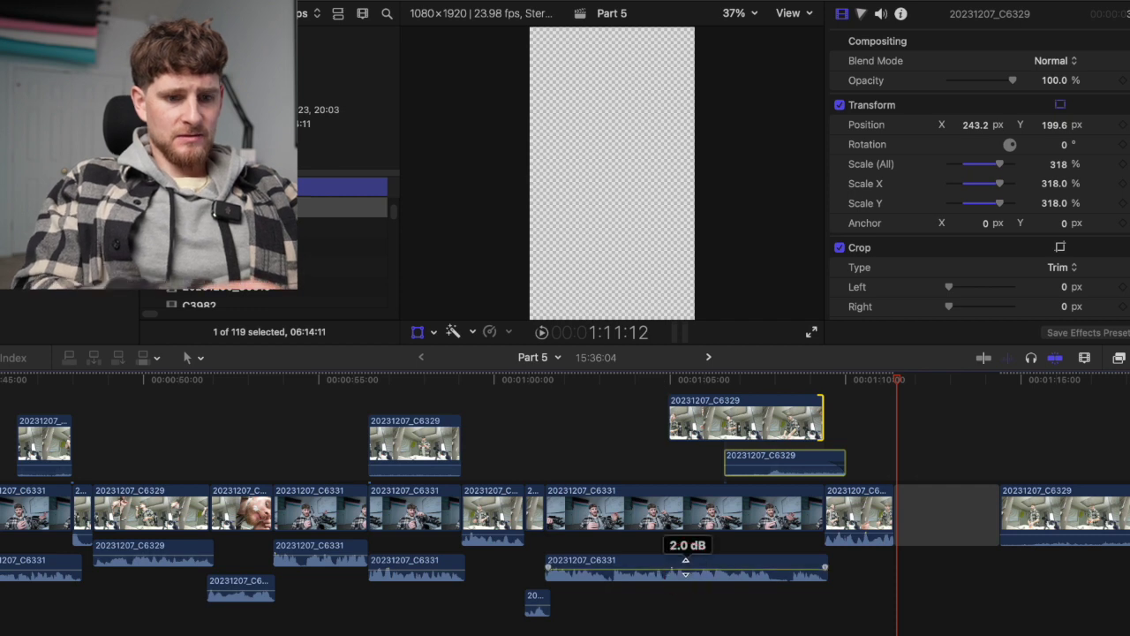
# - Add the green iMovie background above all clips, spanning the whole edit from the start to about 1:11:10
pyautogui.press('super+minus')
pyautogui.press('super+minus')
pyautogui.press('super+minus')
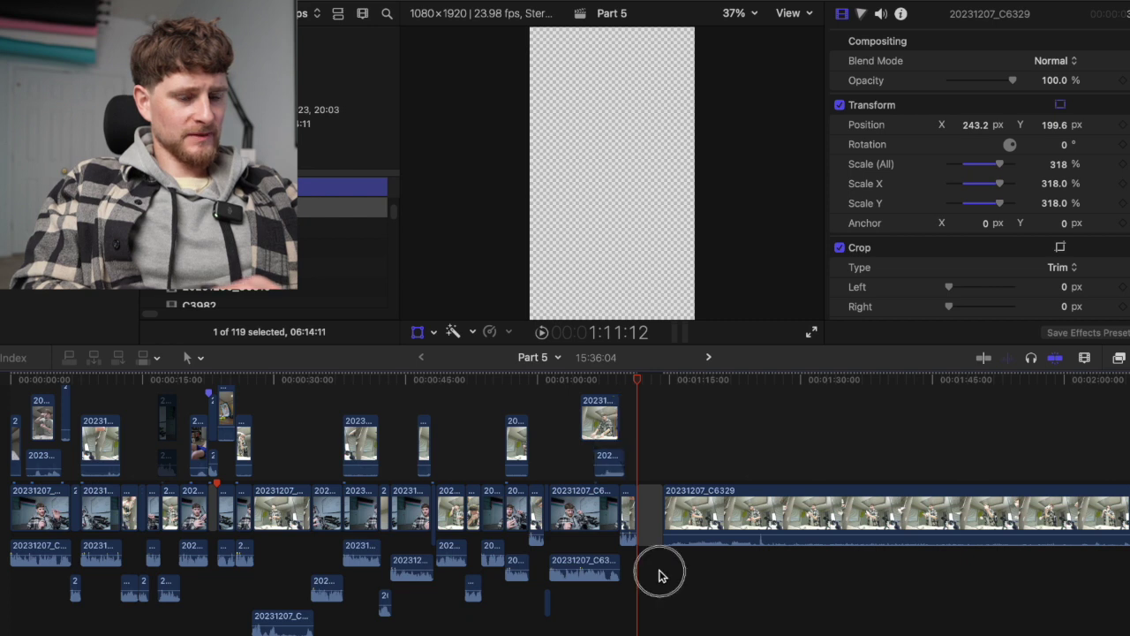
pyautogui.click(659, 575)
pyautogui.scroll(5, 659, 575)
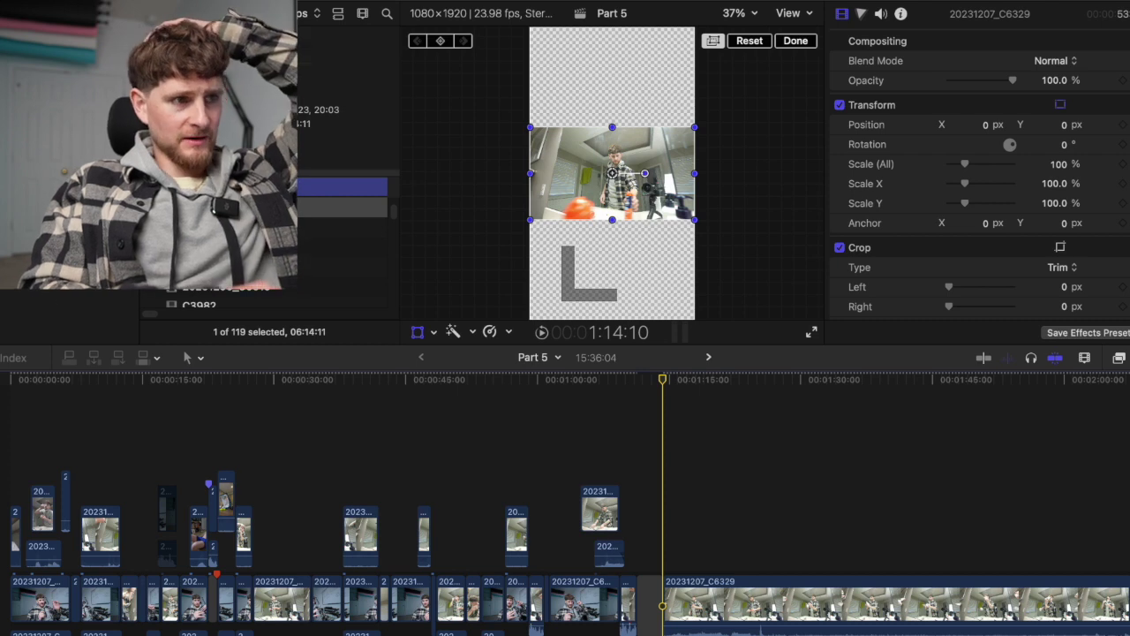
pyautogui.press('super+5')
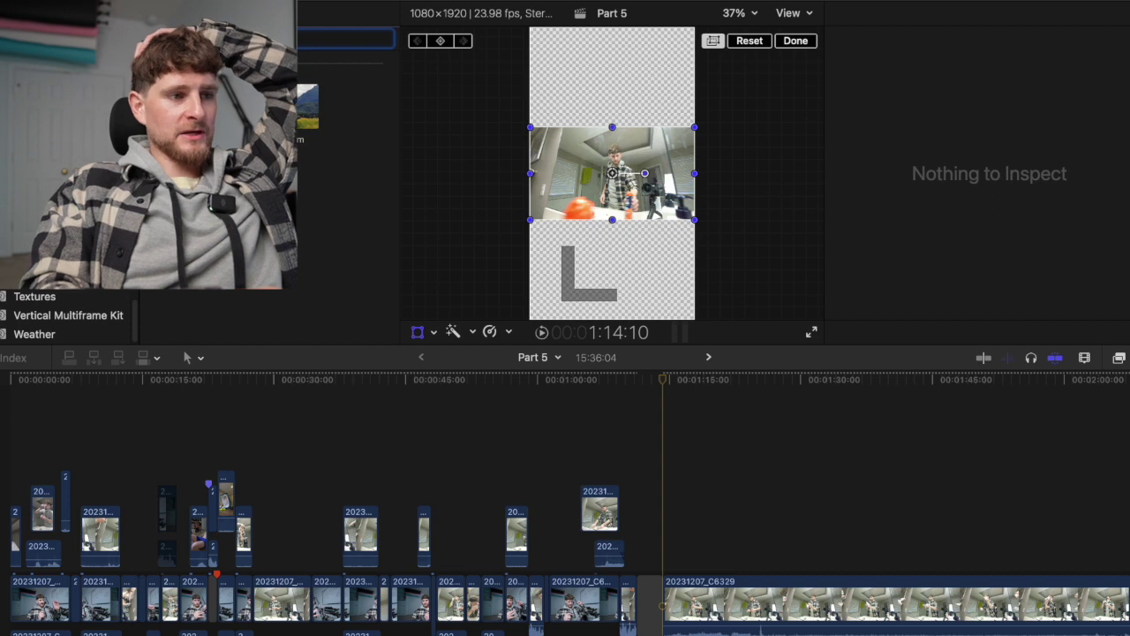
pyautogui.moveTo(176, 221); pyautogui.dragTo(18, 432)
pyautogui.moveTo(93, 430); pyautogui.dragTo(632, 430)
pyautogui.click(482, 439)
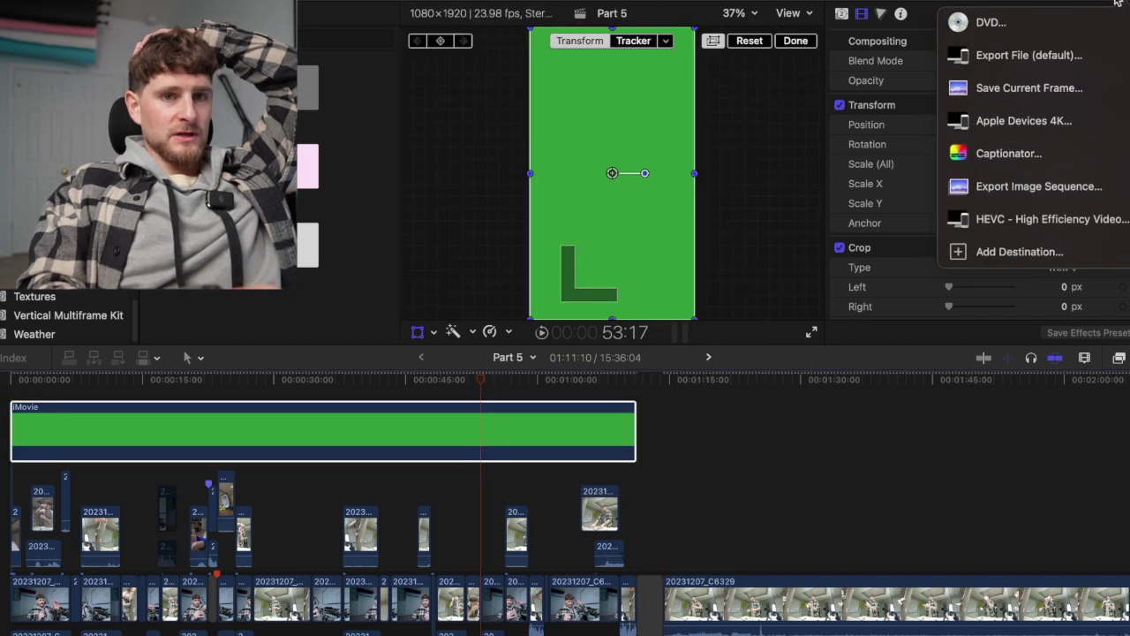
pyautogui.click(1028, 95)
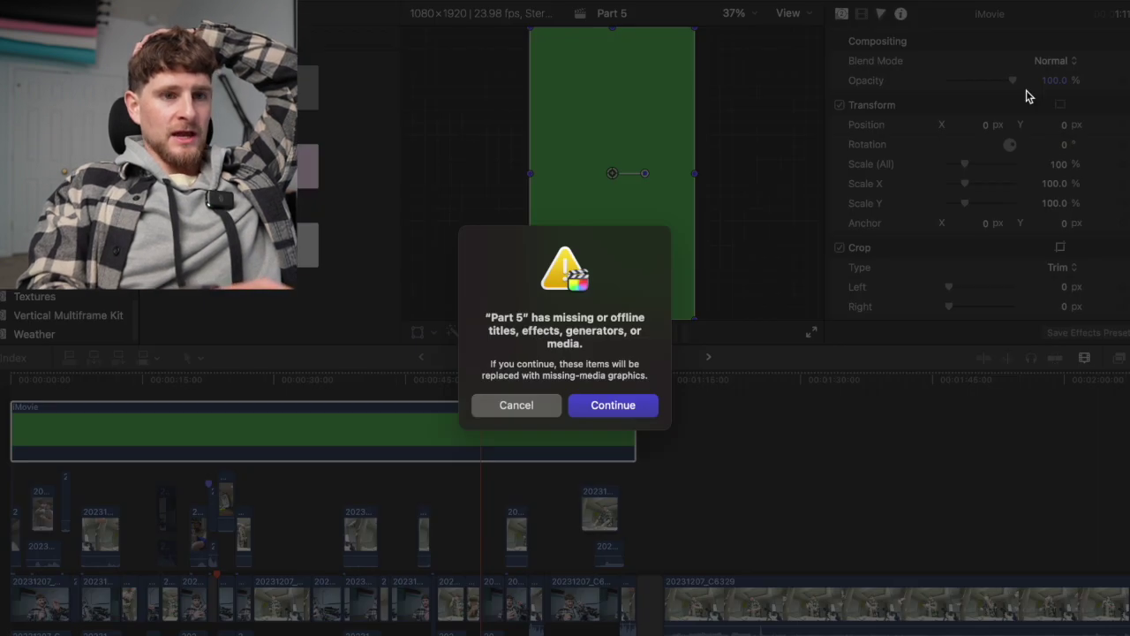
pyautogui.click(594, 411)
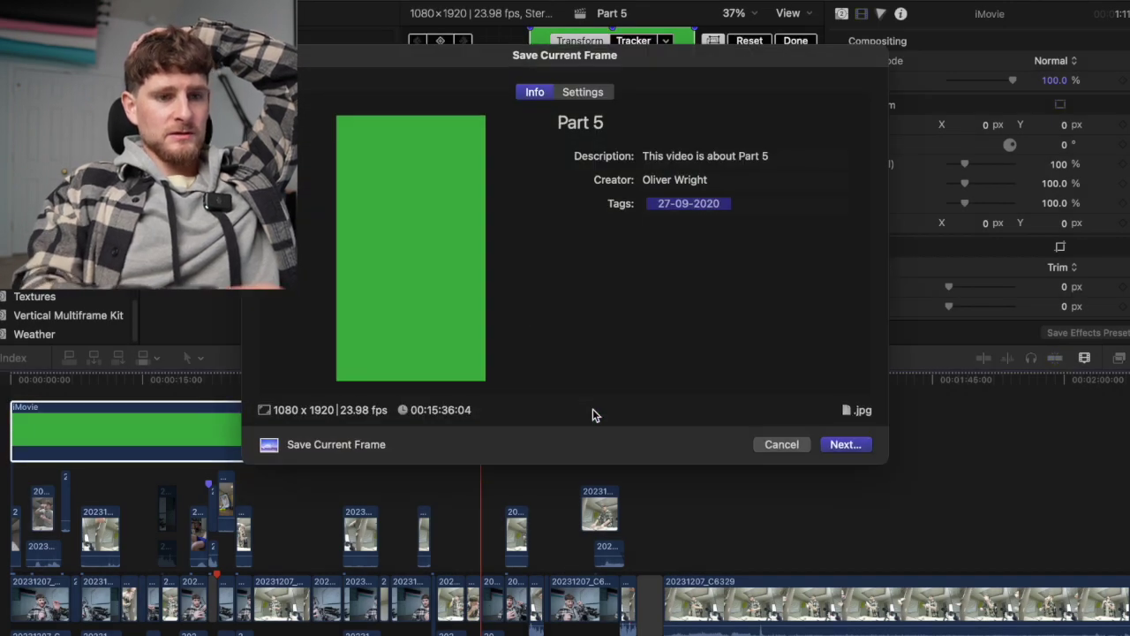
pyautogui.click(783, 445)
pyautogui.click(1025, 4)
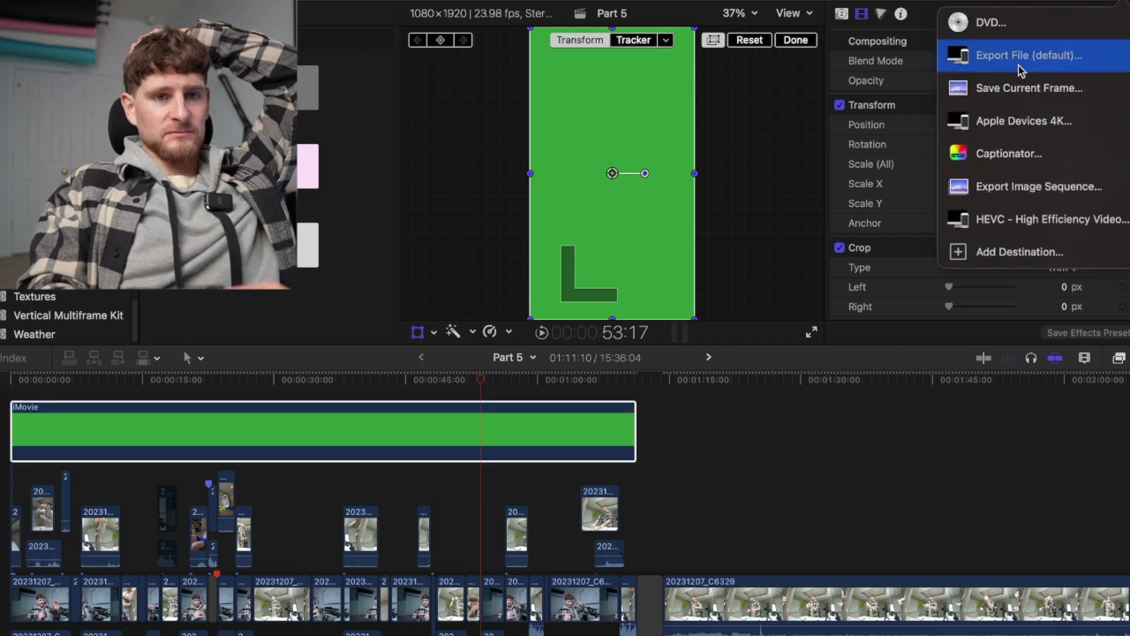
pyautogui.click(325, 393)
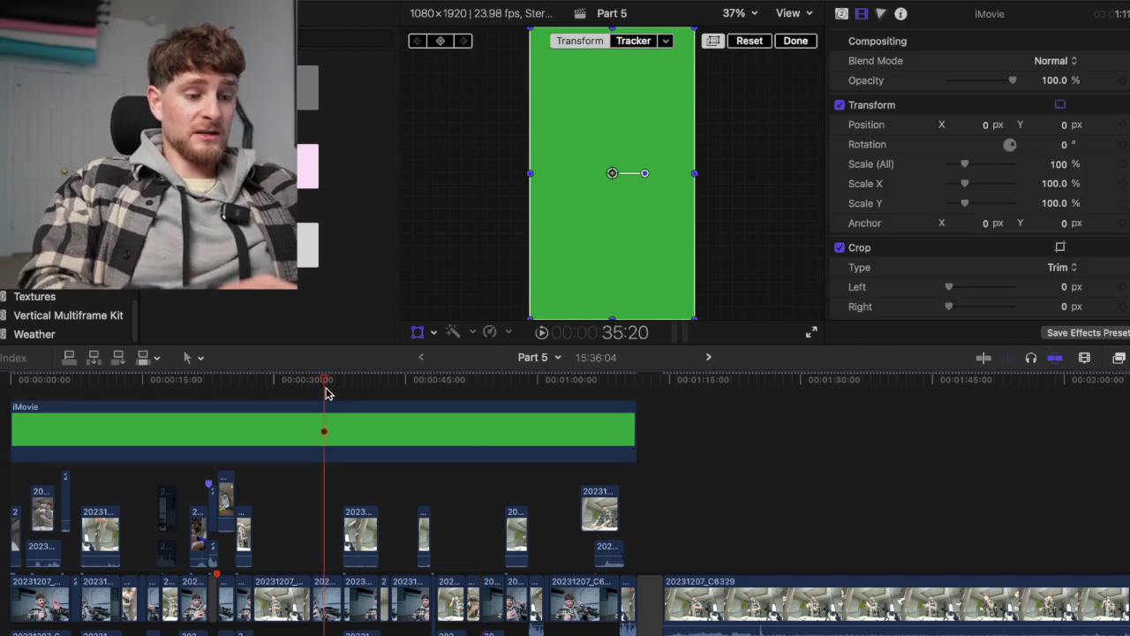
# - Mark the full span of the green iMovie background as the export range and open its file export, accepting missing-media replacements
pyautogui.click(323, 416)
pyautogui.press('super+e')
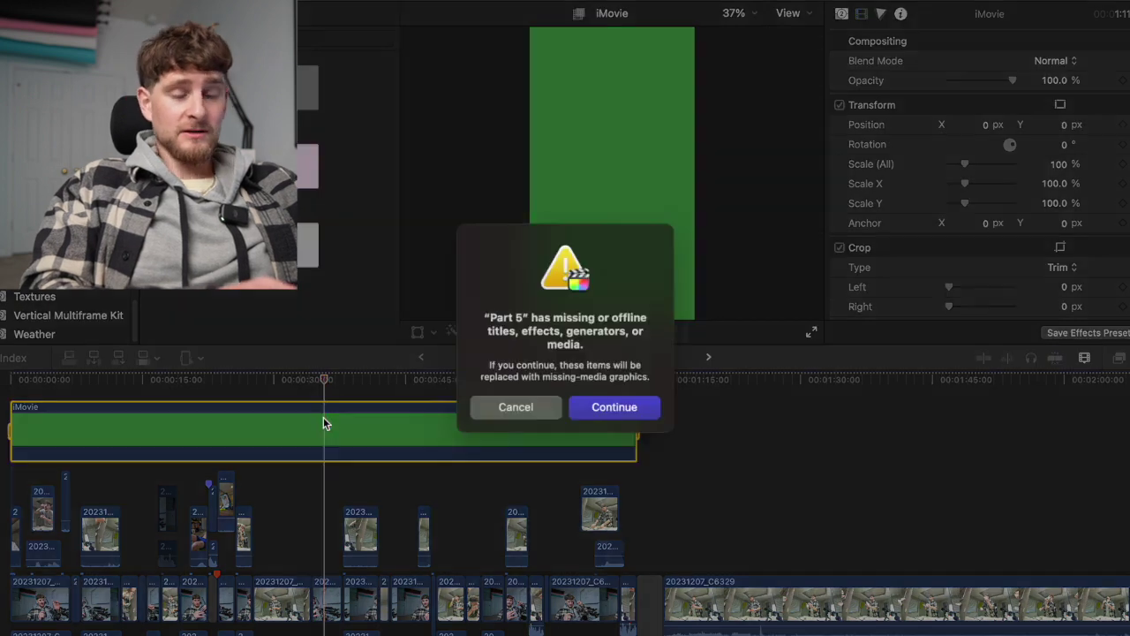
pyautogui.click(618, 407)
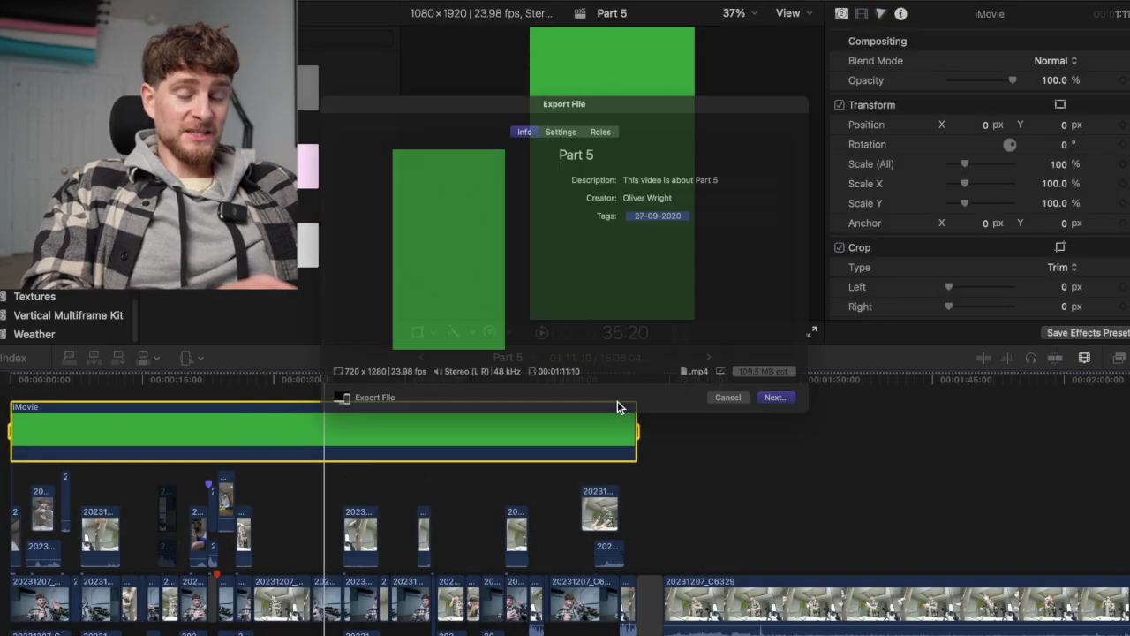